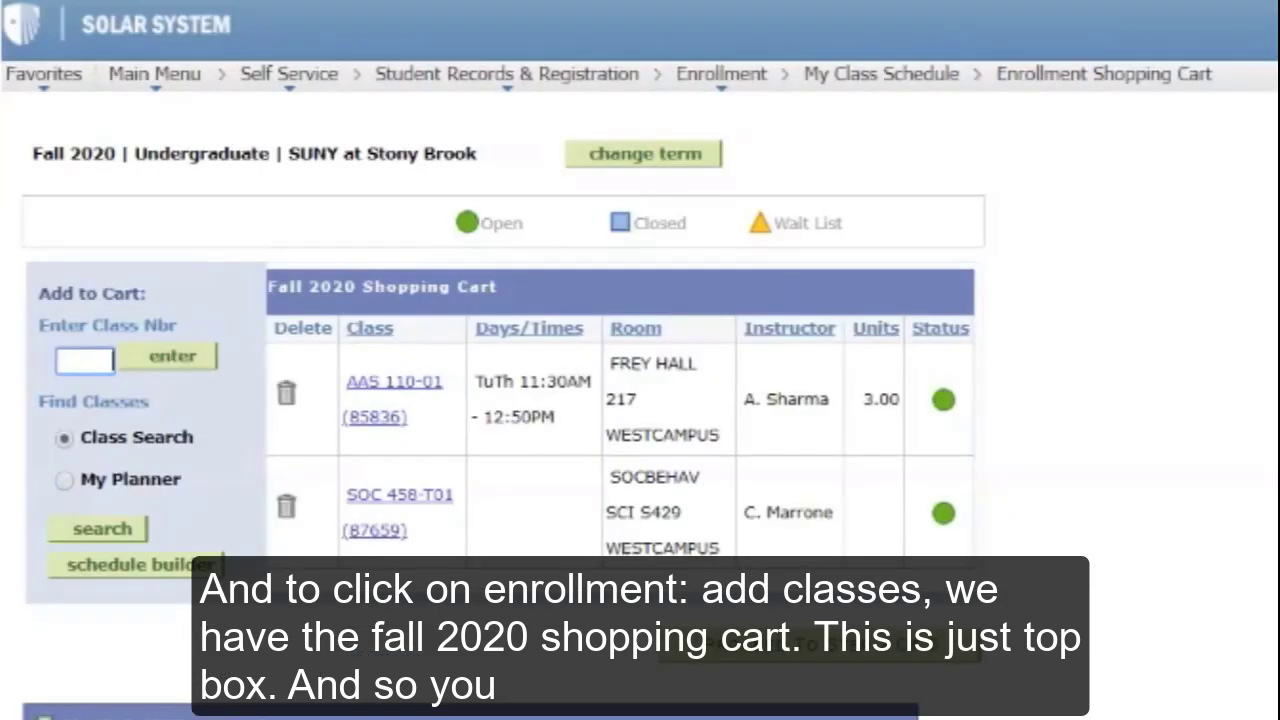
Examine the Fall 2020 shopping cart and the class schedule beneath it, including the class number listed for each course.
{"action": "left_click_drag", "start_coordinate": [268, 286], "coordinate": [518, 286]}
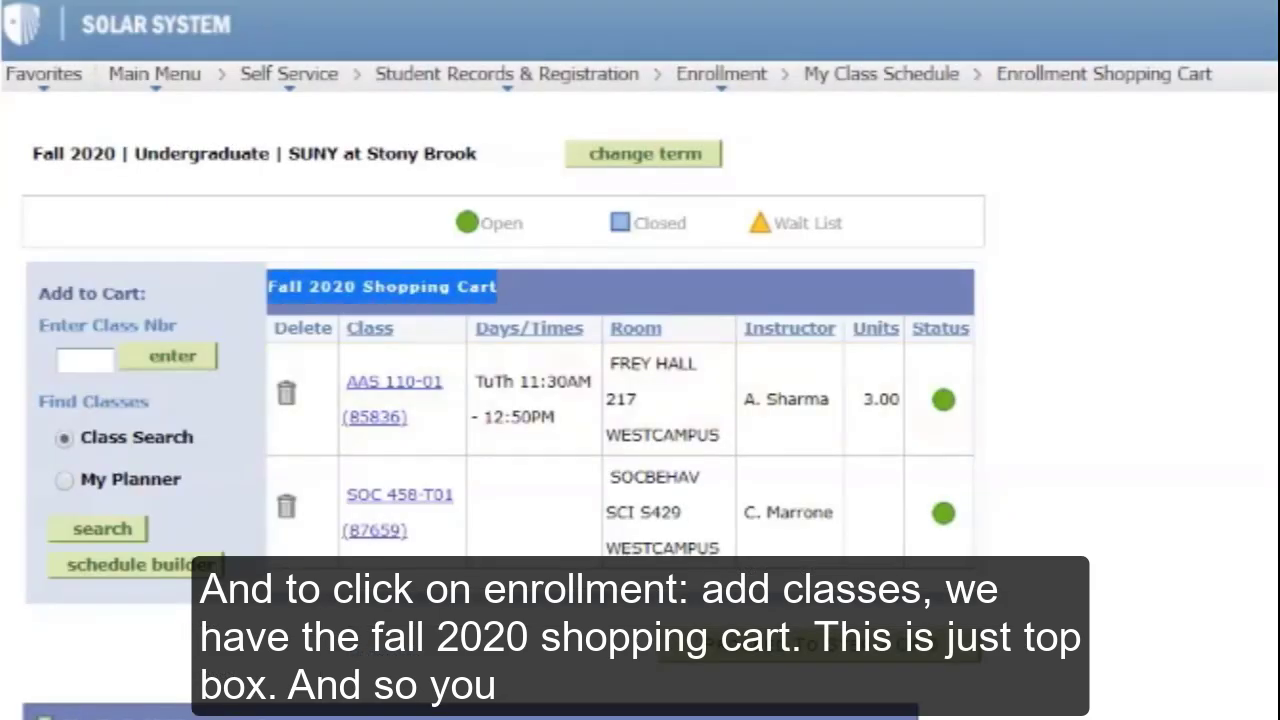
{"action": "left_click", "coordinate": [1080, 380]}
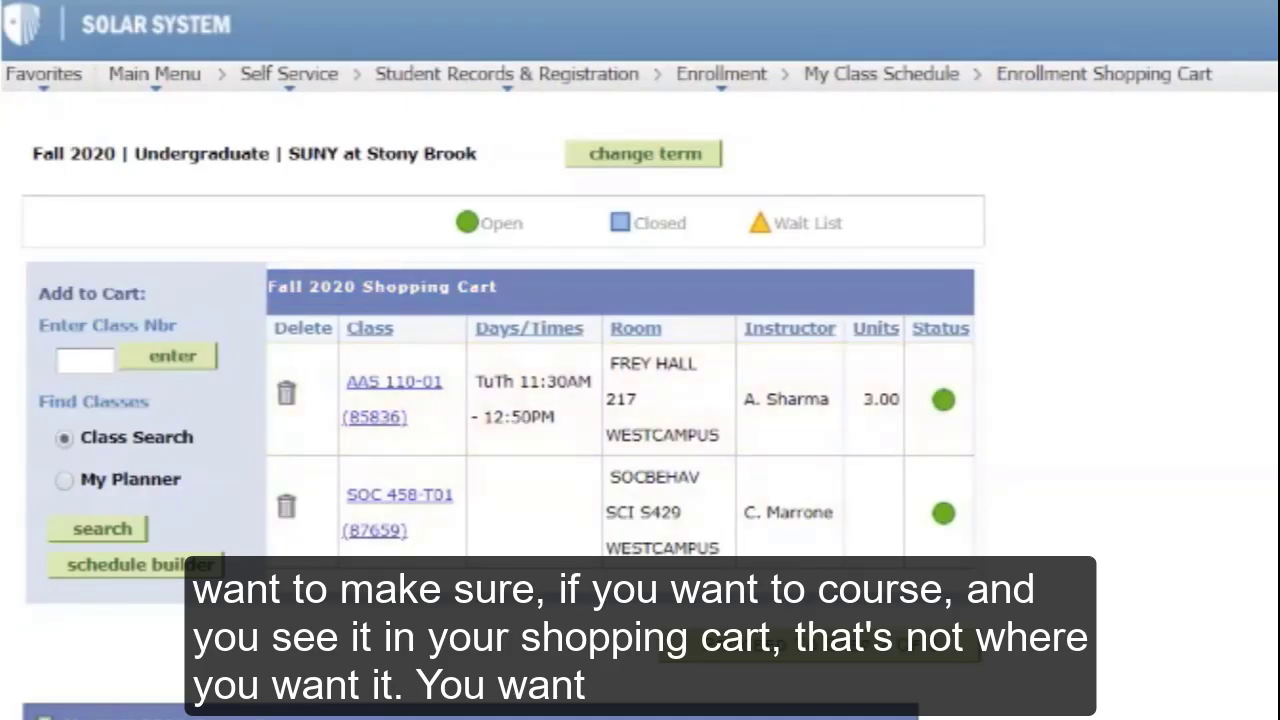
{"action": "scroll", "coordinate": [500, 400], "scroll_direction": "down", "scroll_amount": 3}
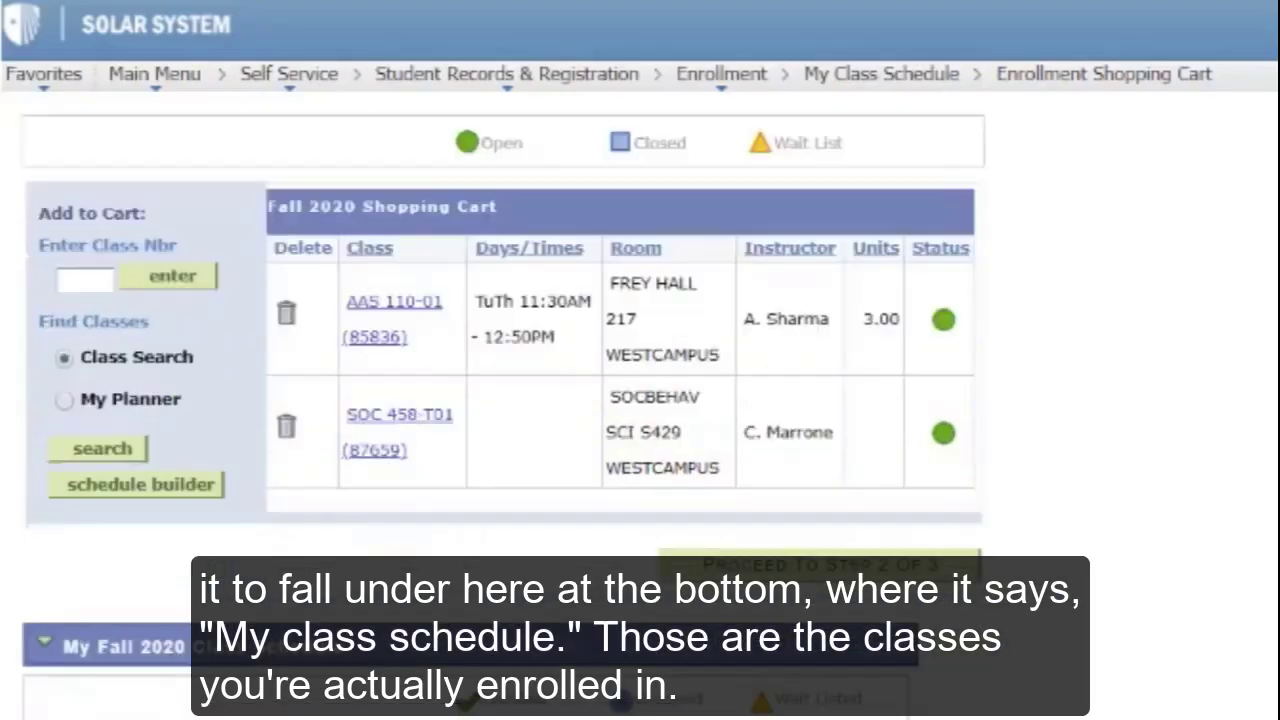
{"action": "left_click_drag", "start_coordinate": [56, 567], "coordinate": [350, 567]}
{"action": "scroll", "coordinate": [500, 400], "scroll_direction": "down", "scroll_amount": 3}
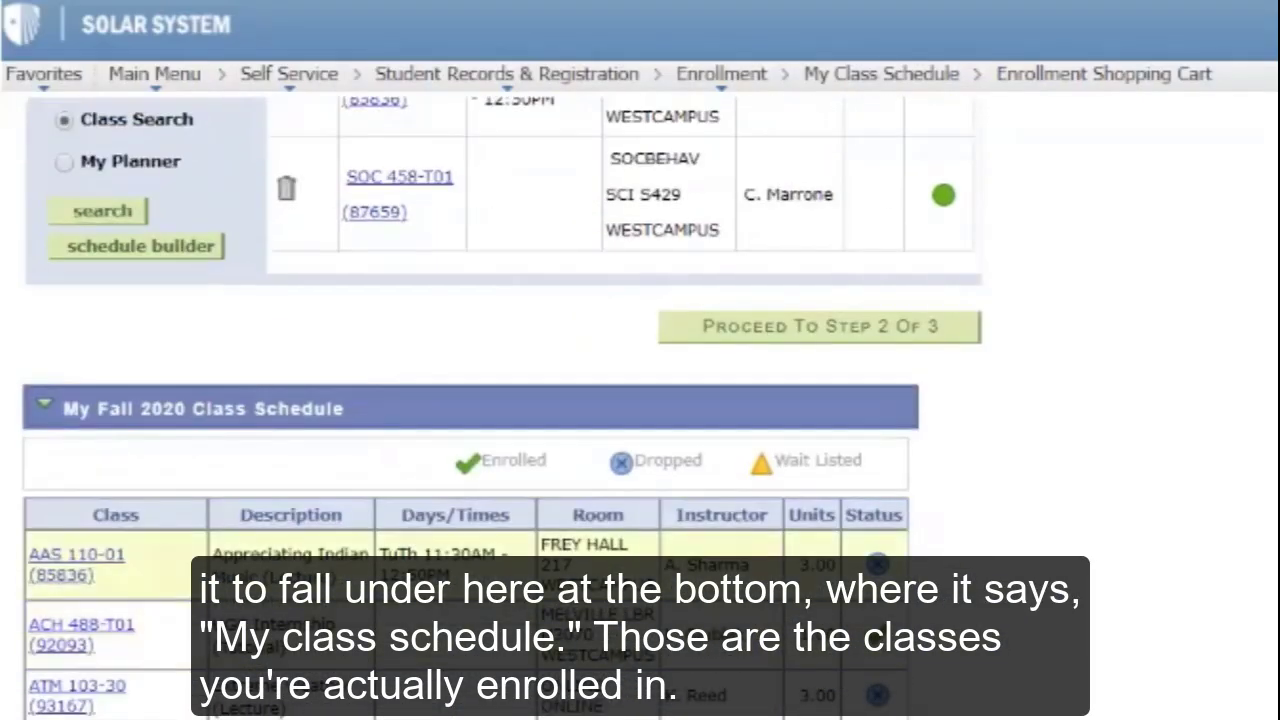
{"action": "scroll", "coordinate": [500, 400], "scroll_direction": "down", "scroll_amount": 5}
{"action": "scroll", "coordinate": [500, 400], "scroll_direction": "up", "scroll_amount": 11}
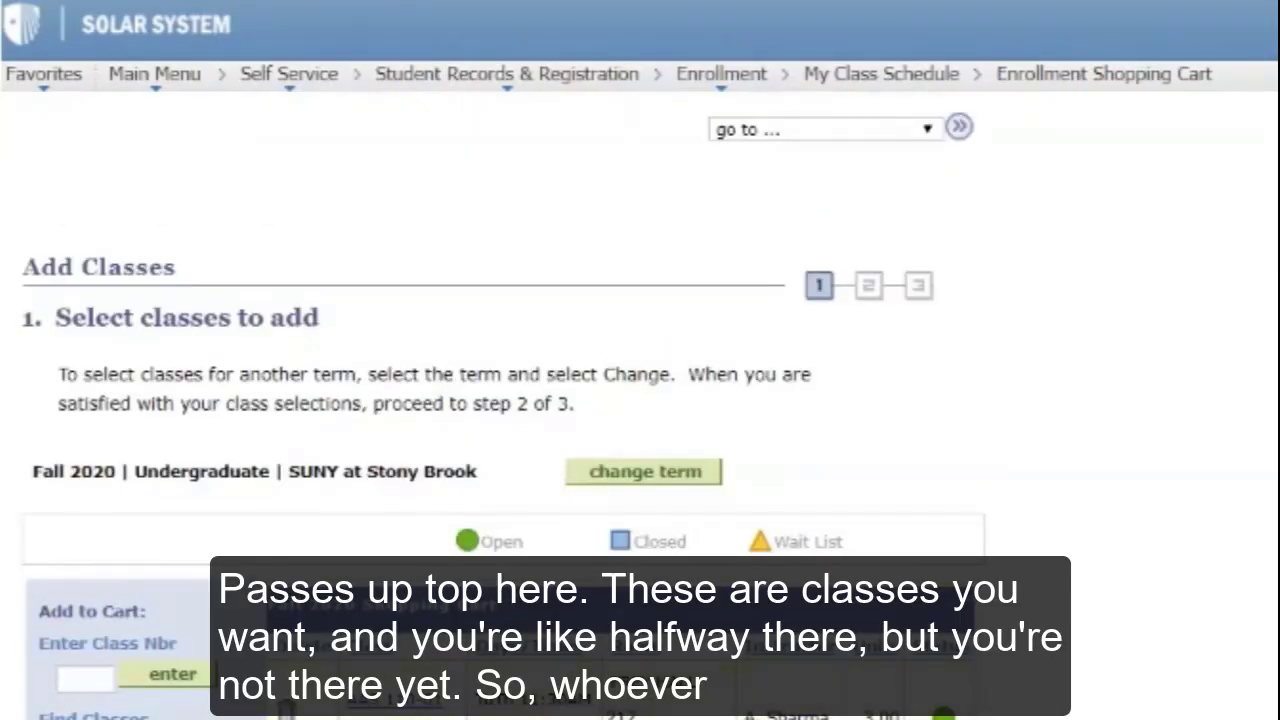
{"action": "scroll", "coordinate": [500, 400], "scroll_direction": "down", "scroll_amount": 3}
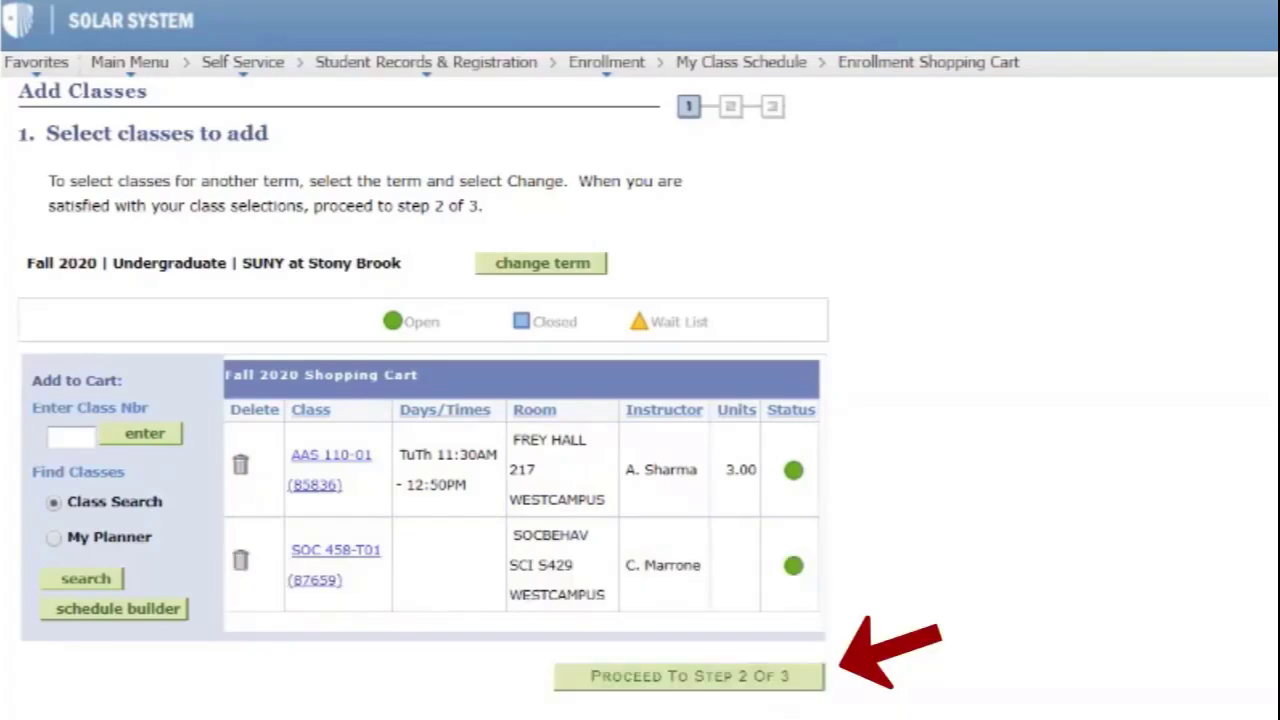
{"action": "scroll", "coordinate": [423, 400], "scroll_direction": "down", "scroll_amount": 1}
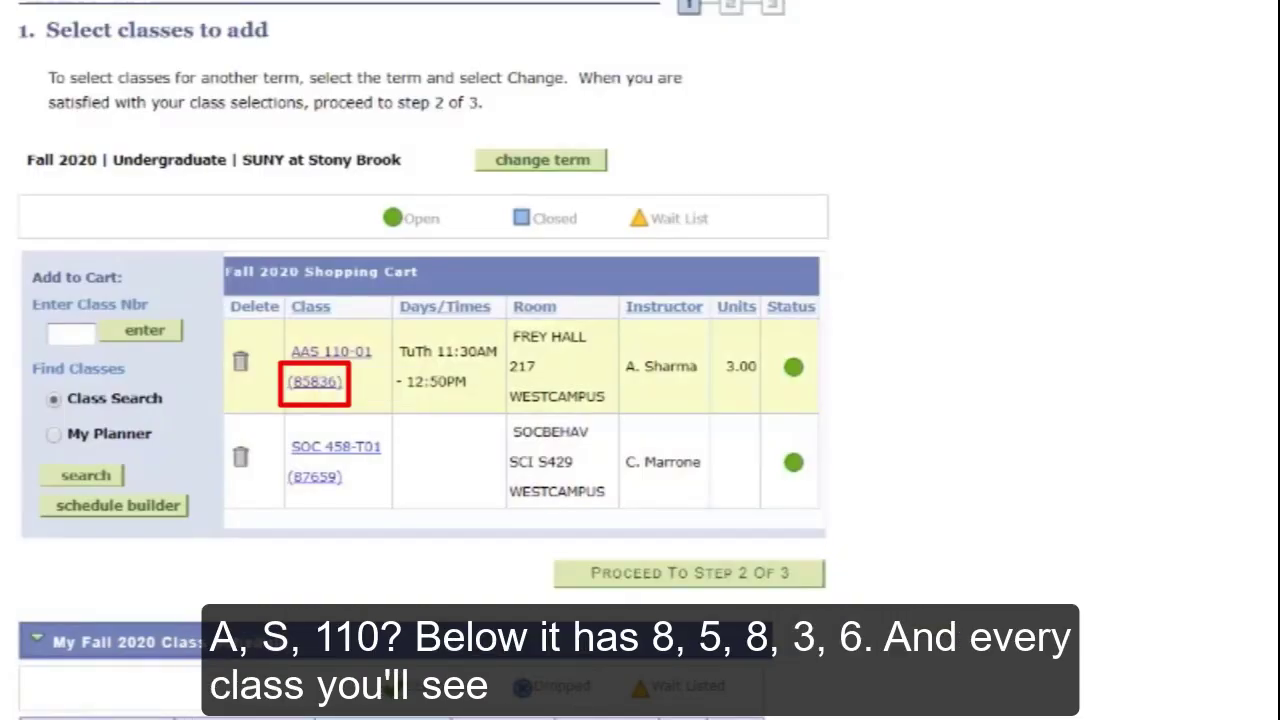
{"action": "scroll", "coordinate": [423, 360], "scroll_direction": "down", "scroll_amount": 3}
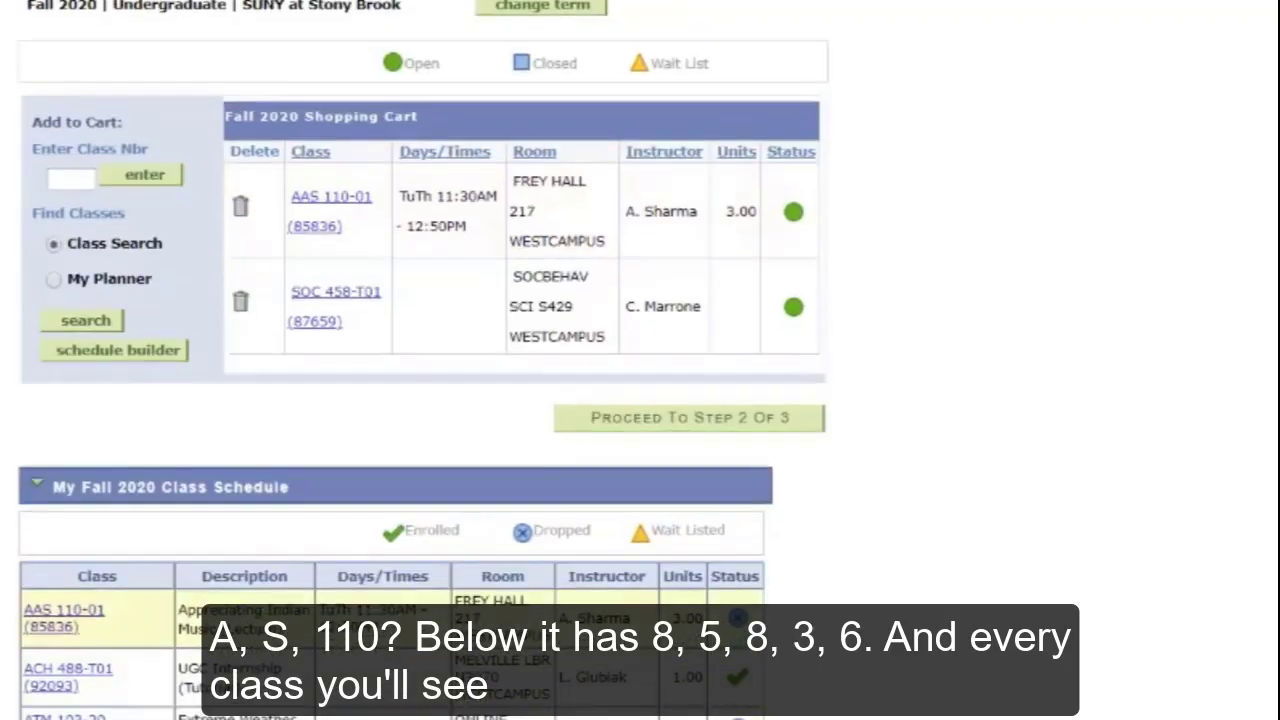
{"action": "scroll", "coordinate": [400, 360], "scroll_direction": "down", "scroll_amount": 5}
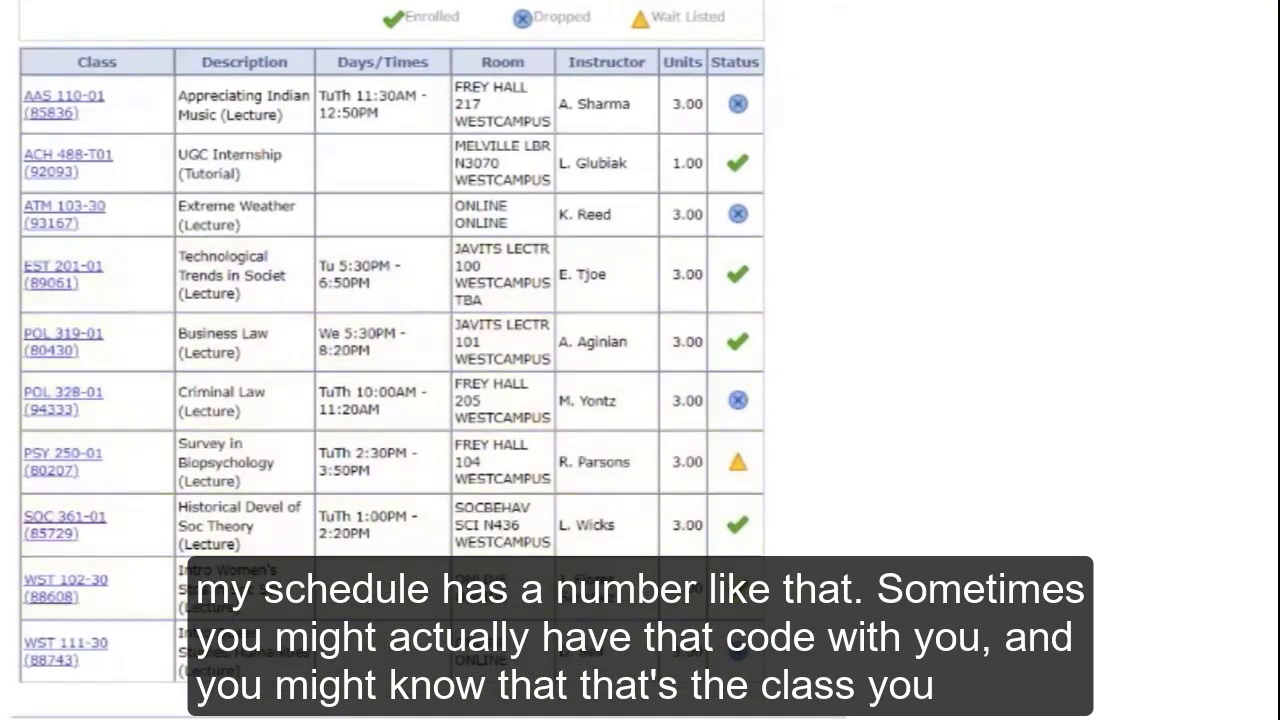
{"action": "scroll", "coordinate": [420, 360], "scroll_direction": "up", "scroll_amount": 10}
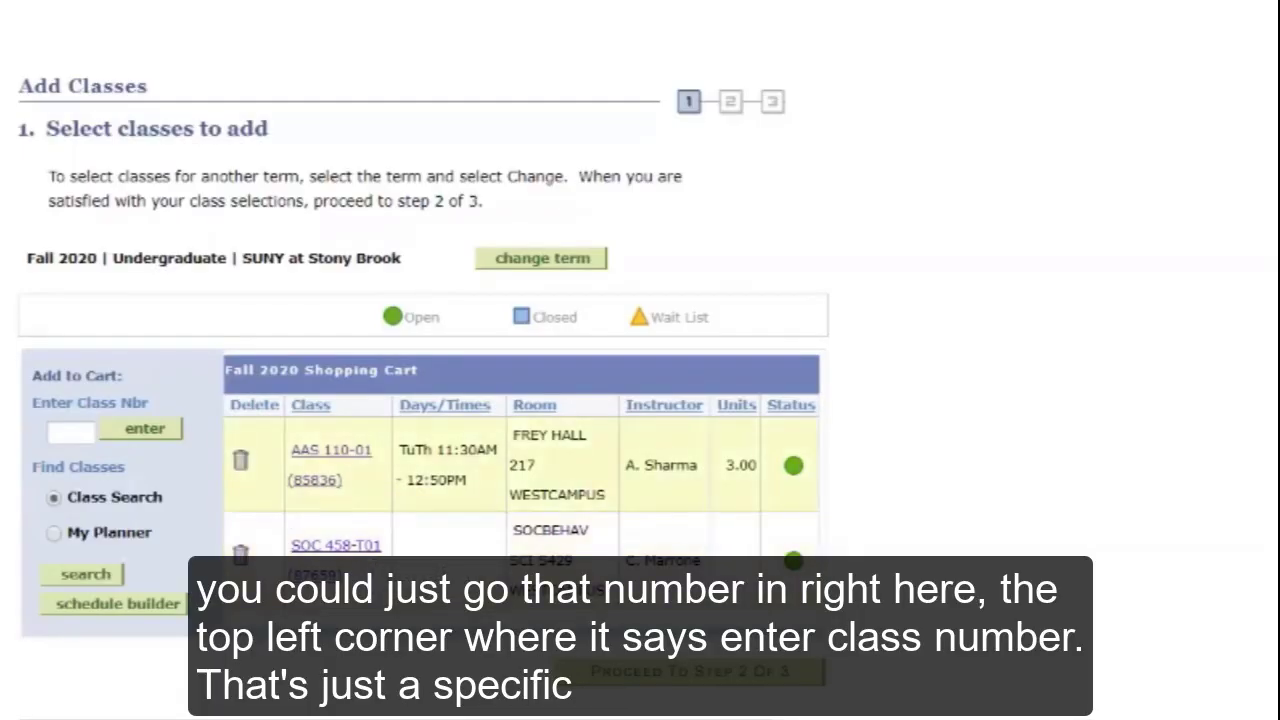
Open the class search form for finding Fall 2020 classes to add to the cart.
{"action": "left_click", "coordinate": [71, 432]}
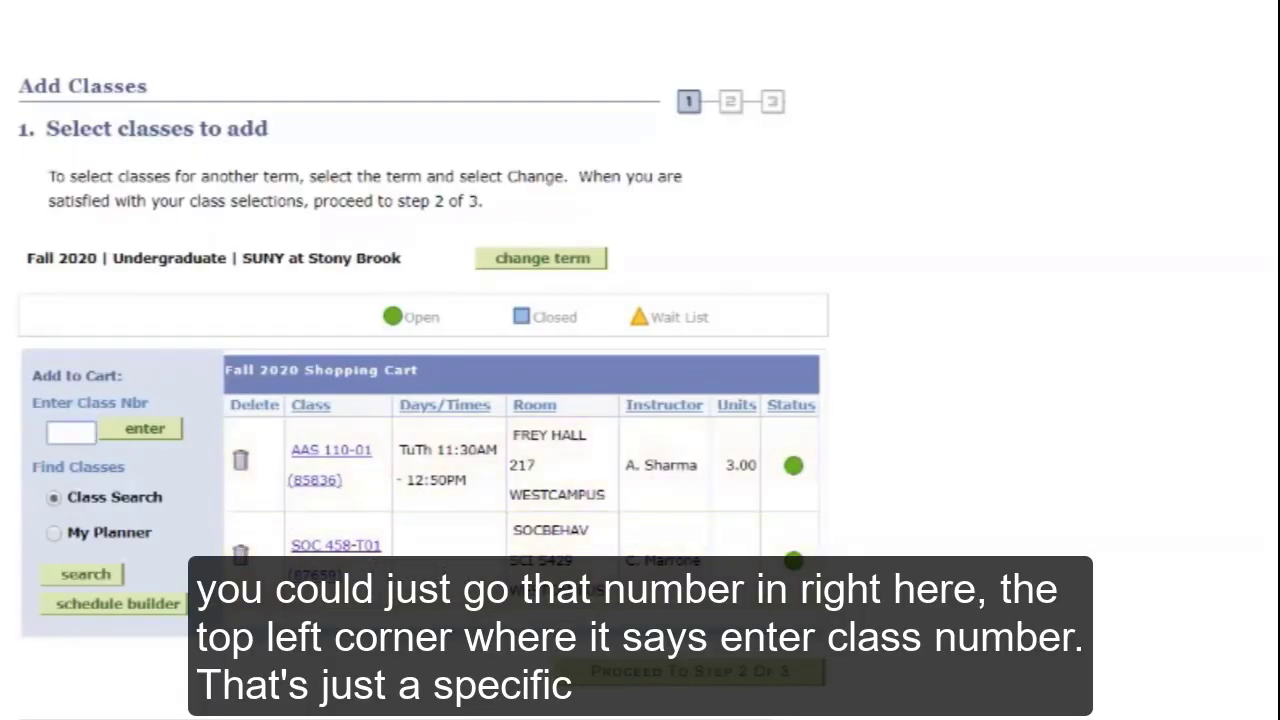
{"action": "left_click_drag", "start_coordinate": [50, 402], "coordinate": [131, 403]}
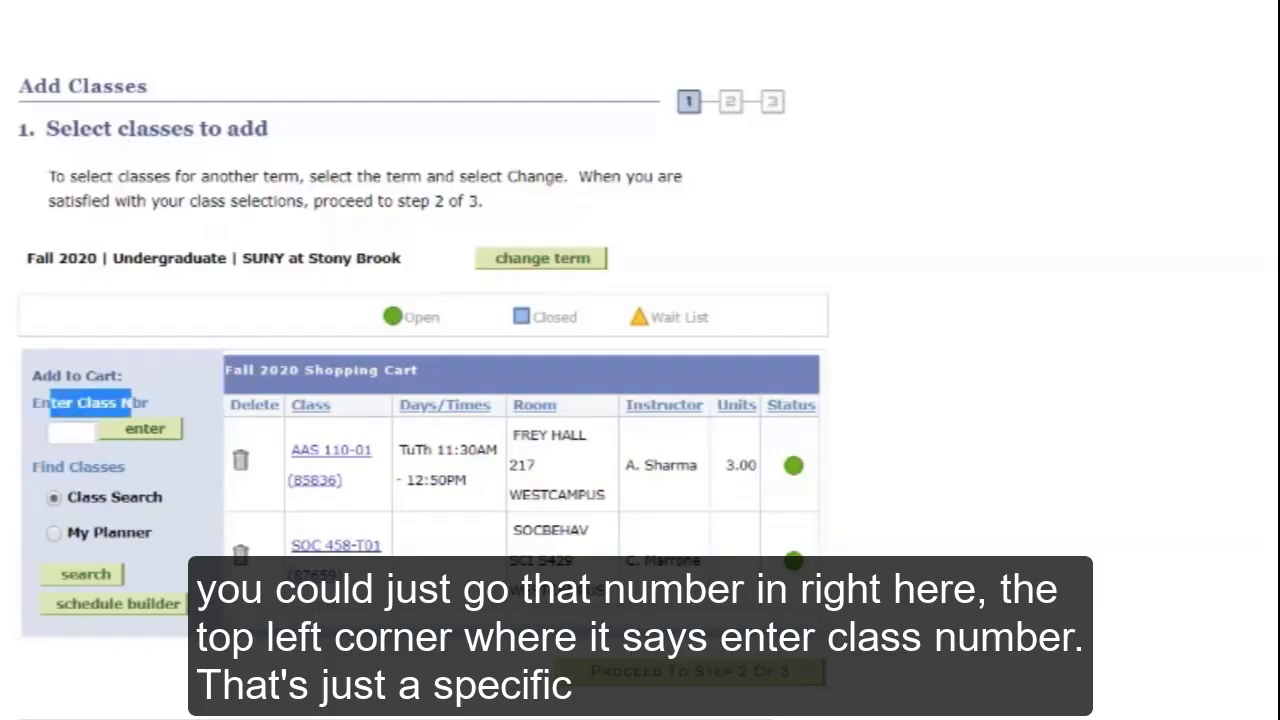
{"action": "left_click", "coordinate": [71, 432]}
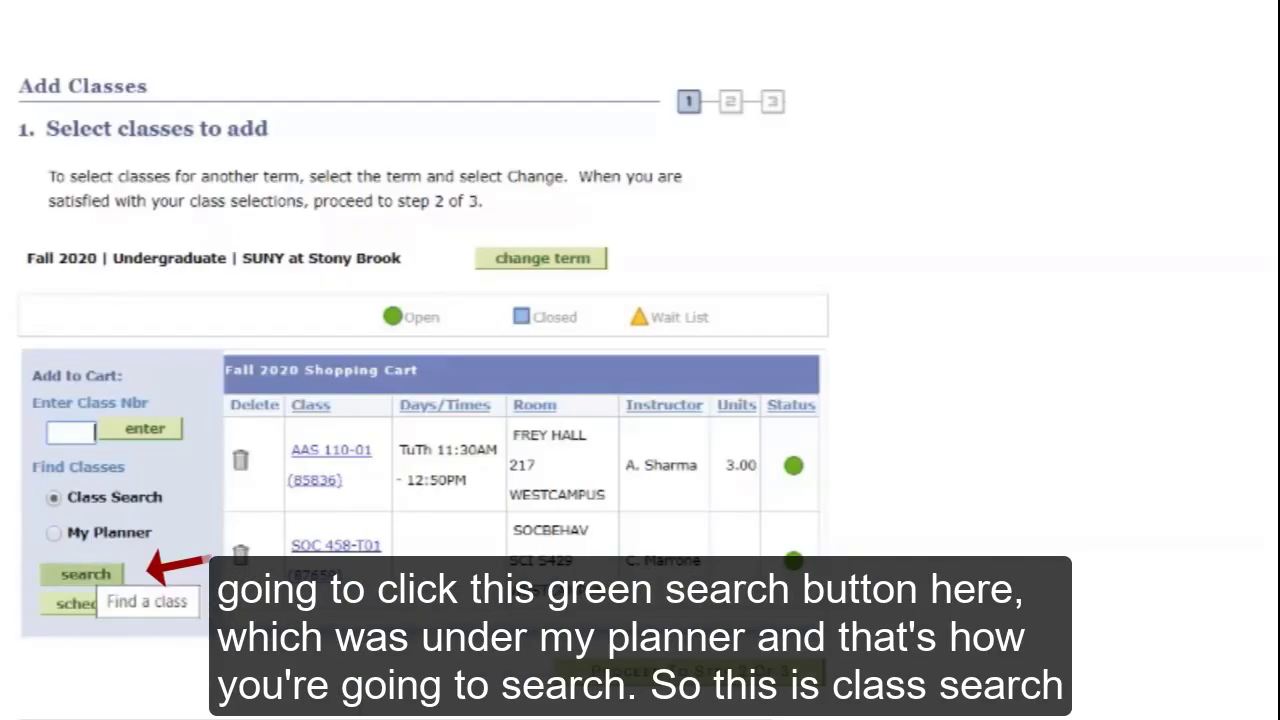
{"action": "left_click_drag", "start_coordinate": [62, 574], "coordinate": [124, 574]}
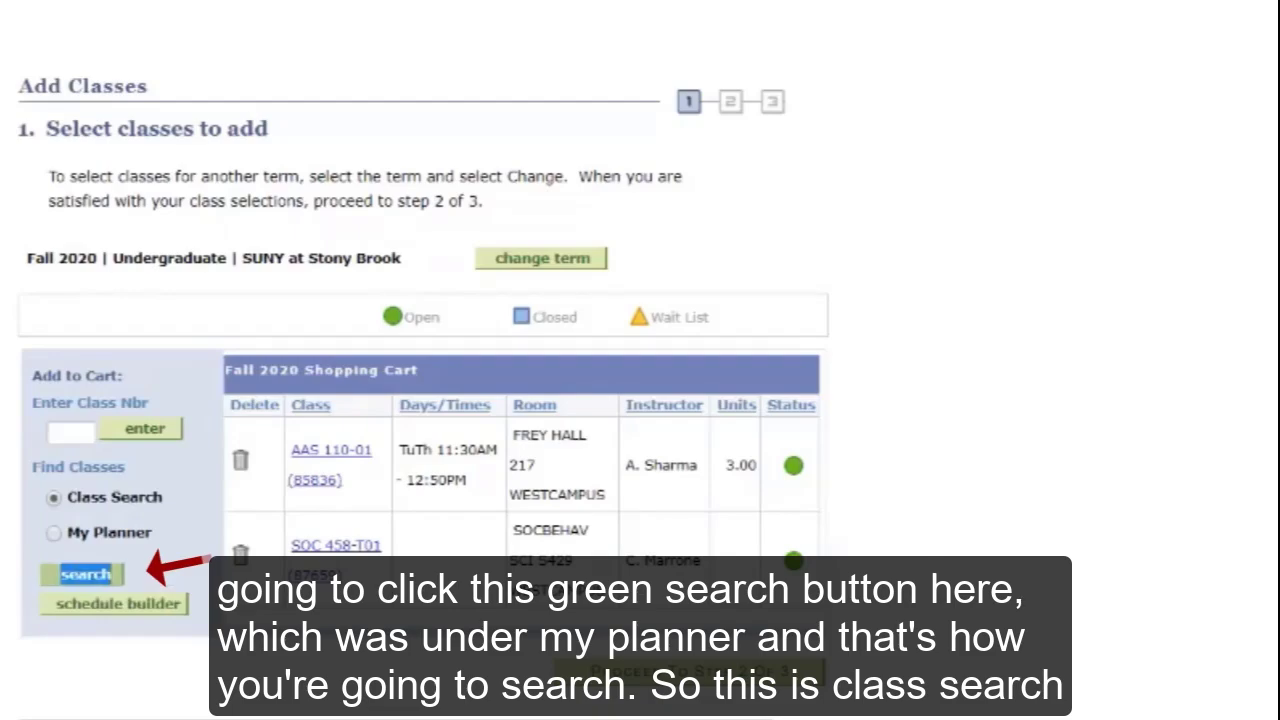
{"action": "left_click", "coordinate": [112, 574]}
{"action": "scroll", "coordinate": [400, 400], "scroll_direction": "down", "scroll_amount": 3}
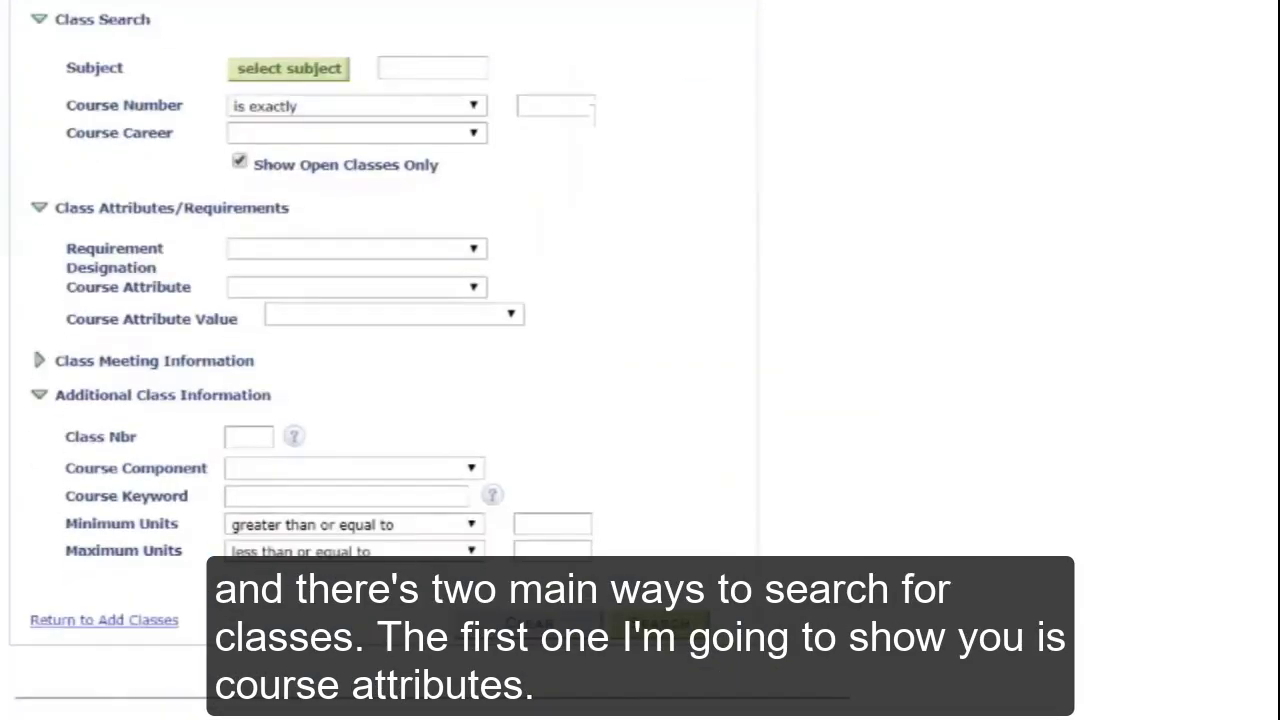
Set the course attribute to Stony Brook Curriculum and the course attribute value to the ARTS option.
{"action": "scroll", "coordinate": [384, 360], "scroll_direction": "up", "scroll_amount": 2}
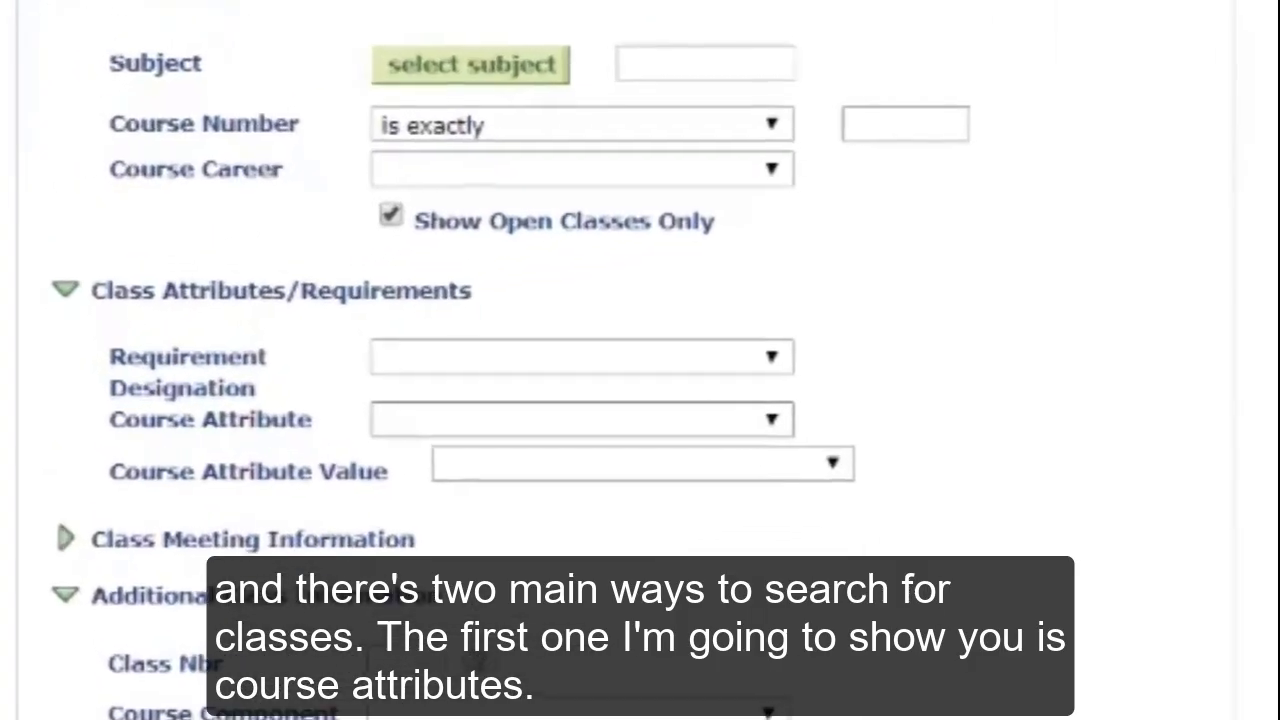
{"action": "left_click", "coordinate": [400, 420]}
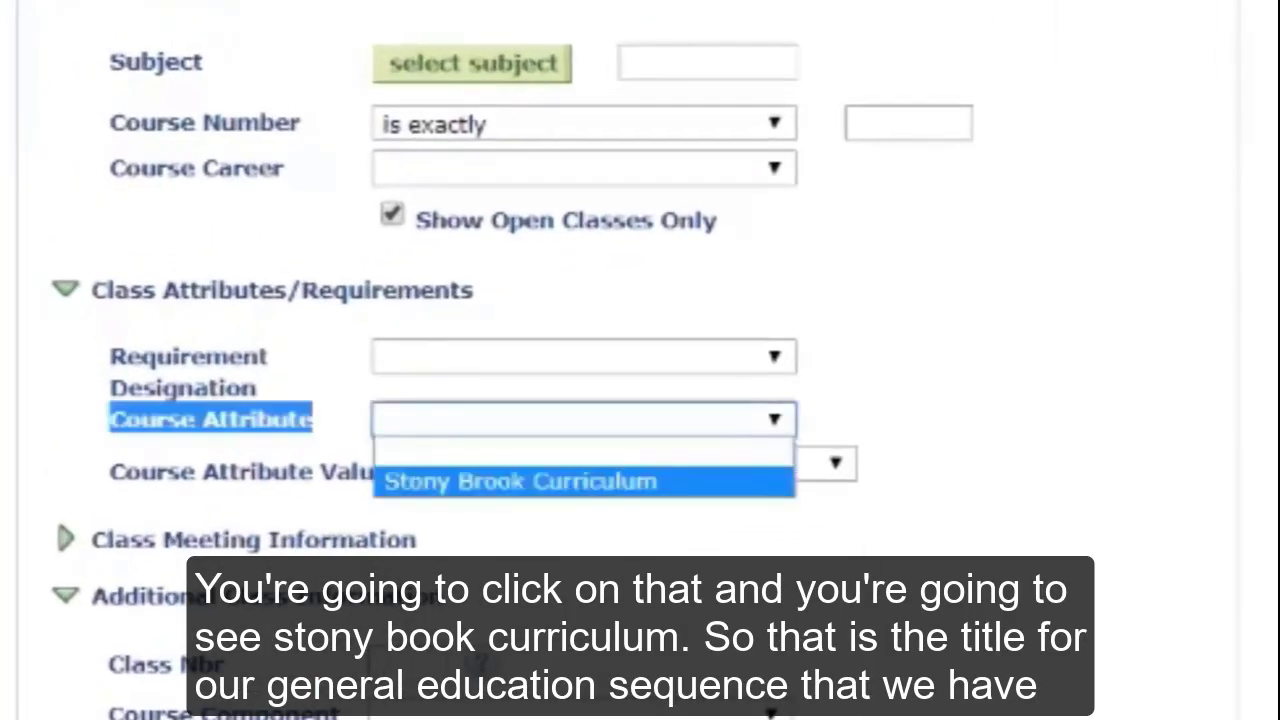
{"action": "left_click", "coordinate": [520, 481]}
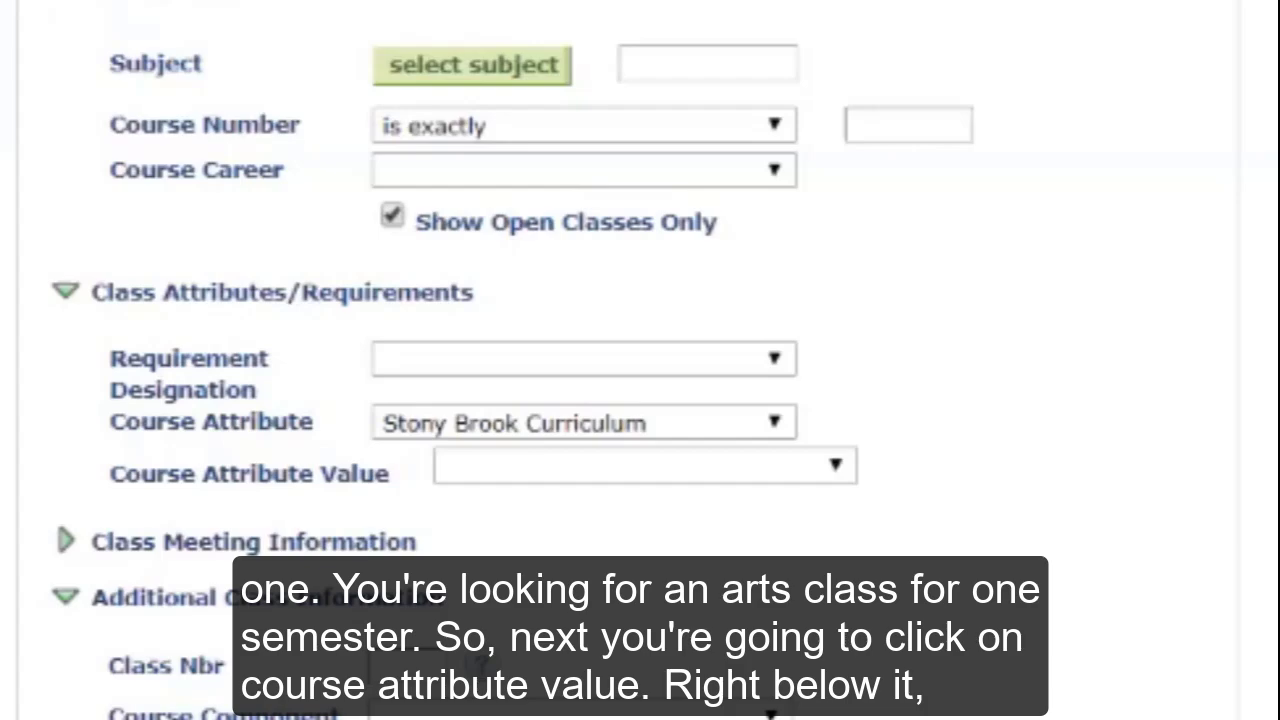
{"action": "left_click_drag", "start_coordinate": [108, 474], "coordinate": [390, 475]}
{"action": "scroll", "coordinate": [640, 360], "scroll_direction": "up", "scroll_amount": 3}
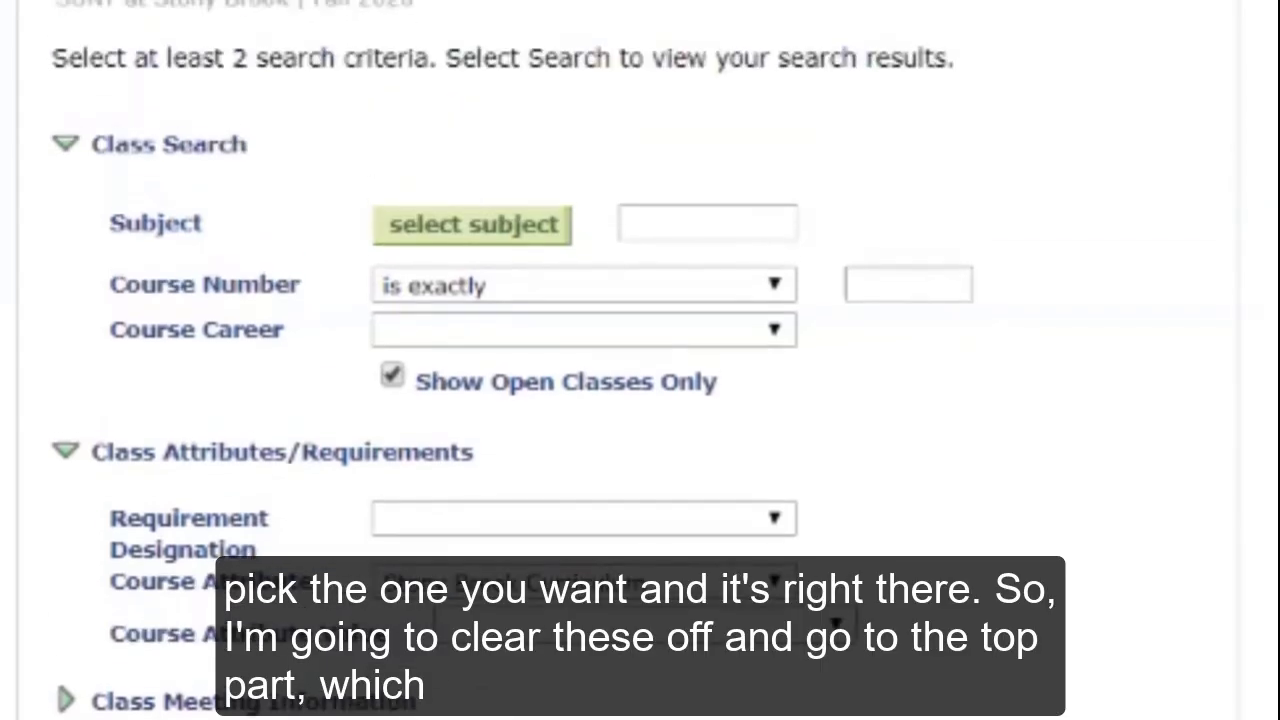
{"action": "left_click", "coordinate": [640, 625]}
{"action": "left_click", "coordinate": [570, 15]}
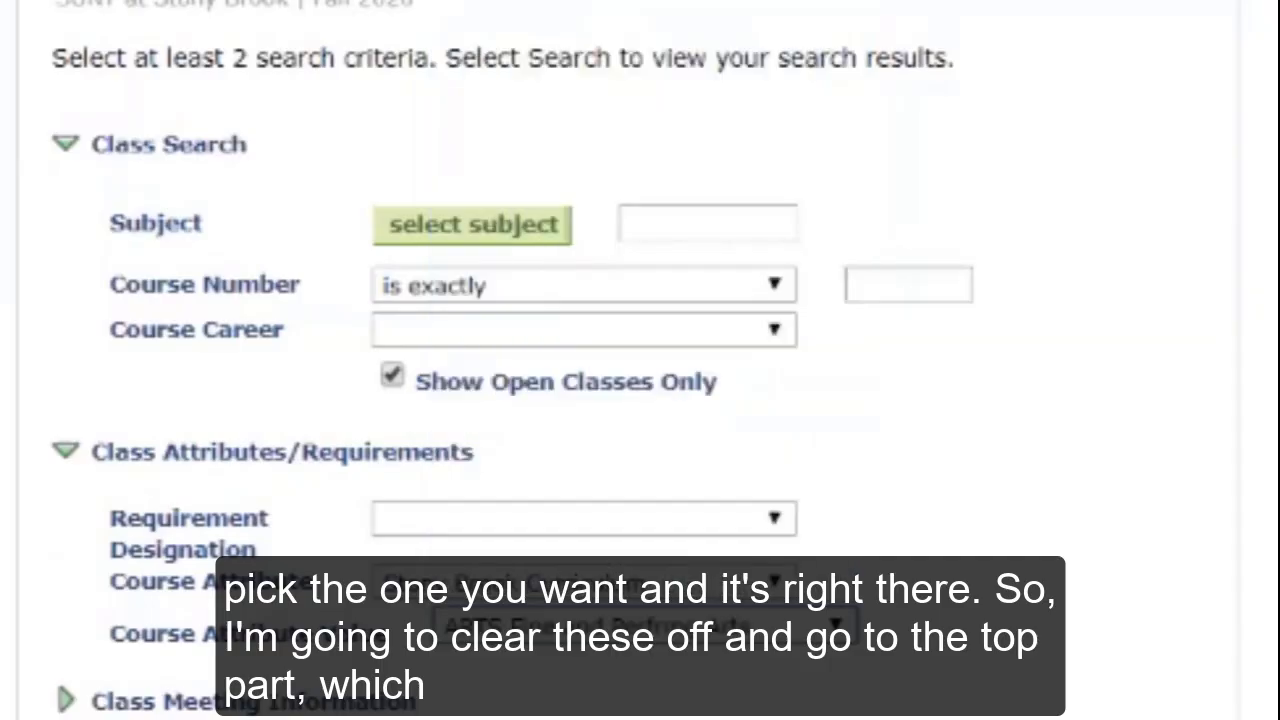
Reset the course attribute value and the course attribute to blank.
{"action": "left_click", "coordinate": [640, 625]}
{"action": "left_click", "coordinate": [570, 17]}
{"action": "left_click", "coordinate": [640, 582]}
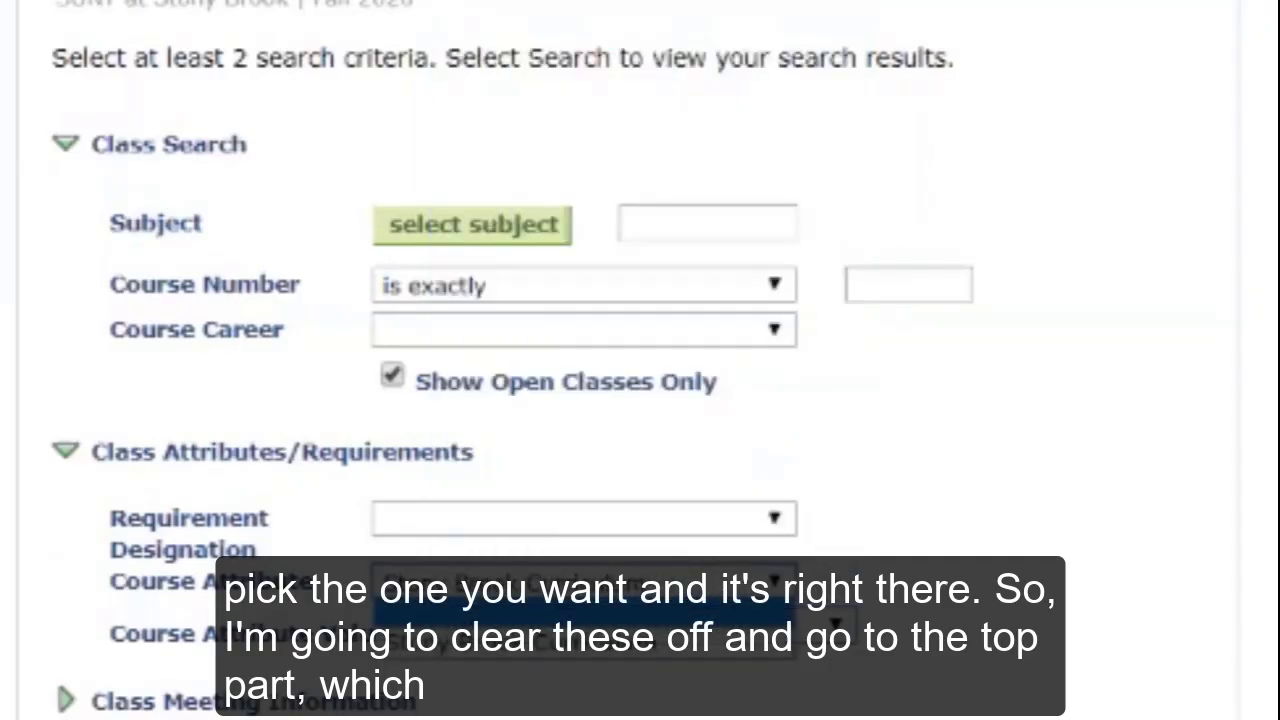
{"action": "left_click", "coordinate": [580, 612]}
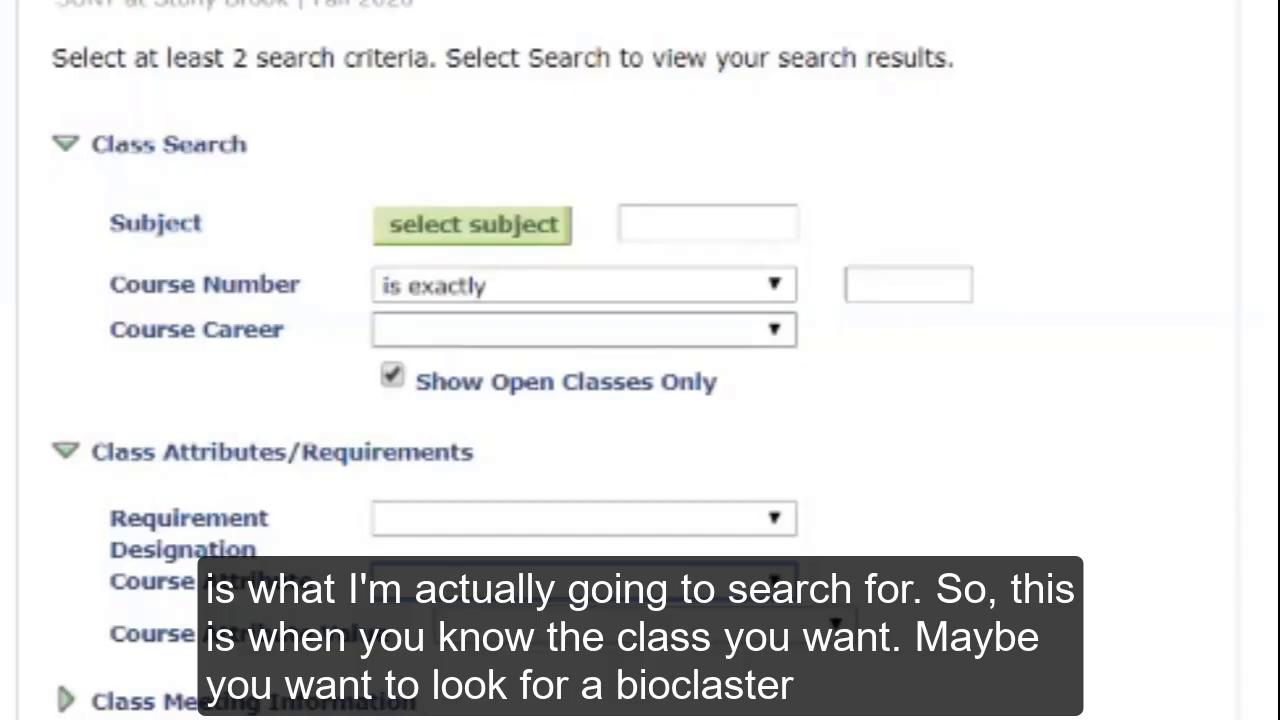
Try BIO, PSY and CHE one after another as the subject code, clearing each entry.
{"action": "left_click", "coordinate": [708, 223]}
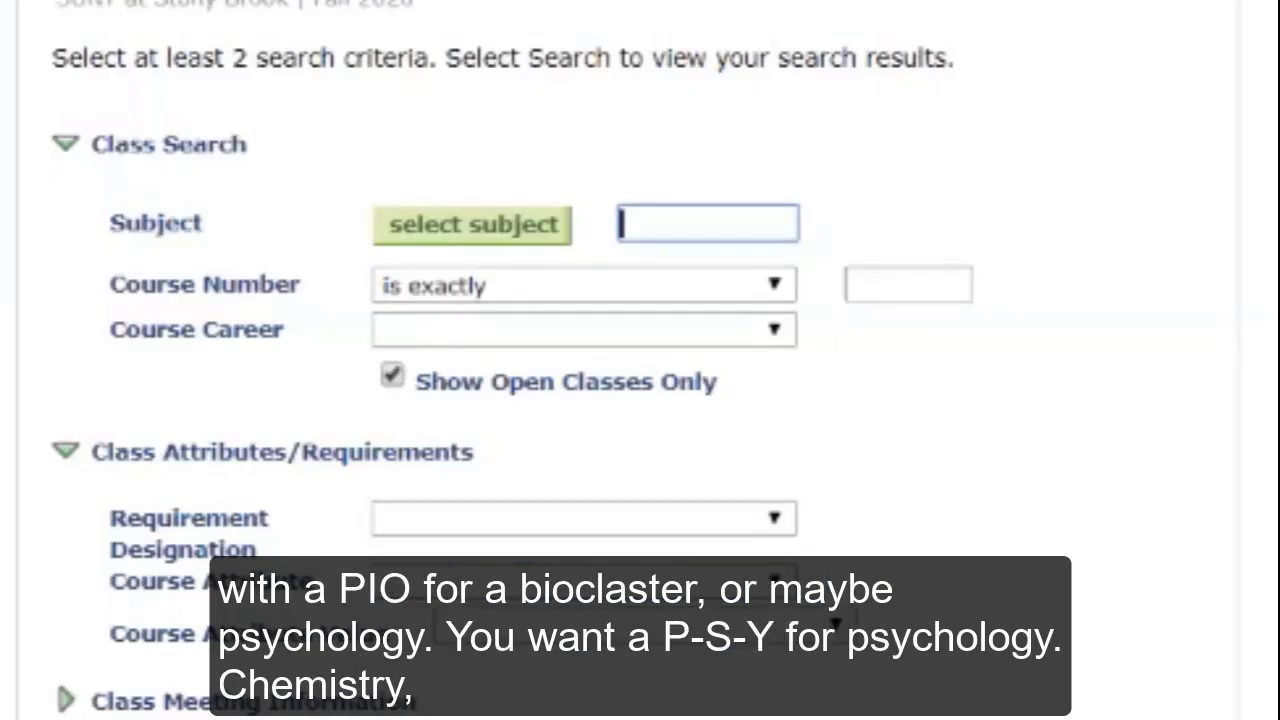
{"action": "type", "text": "BIO"}
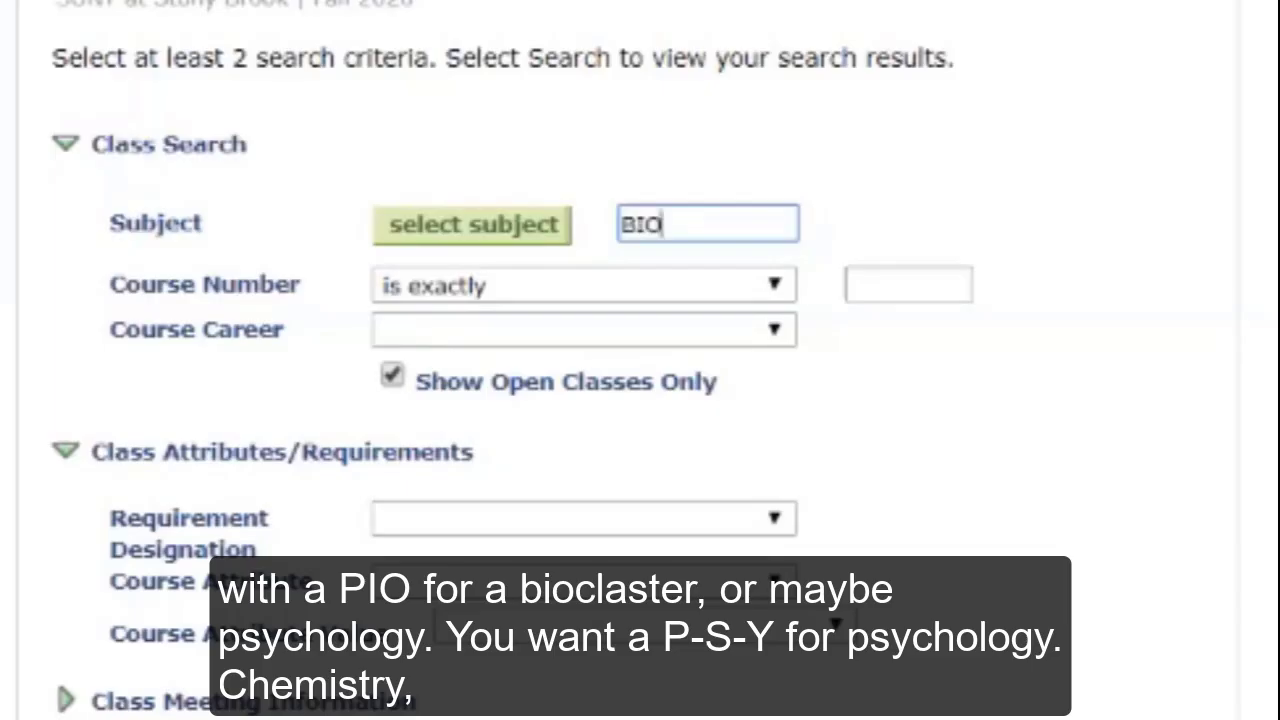
{"action": "key", "text": "BackSpace"}
{"action": "key", "text": "BackSpace"}
{"action": "key", "text": "BackSpace"}
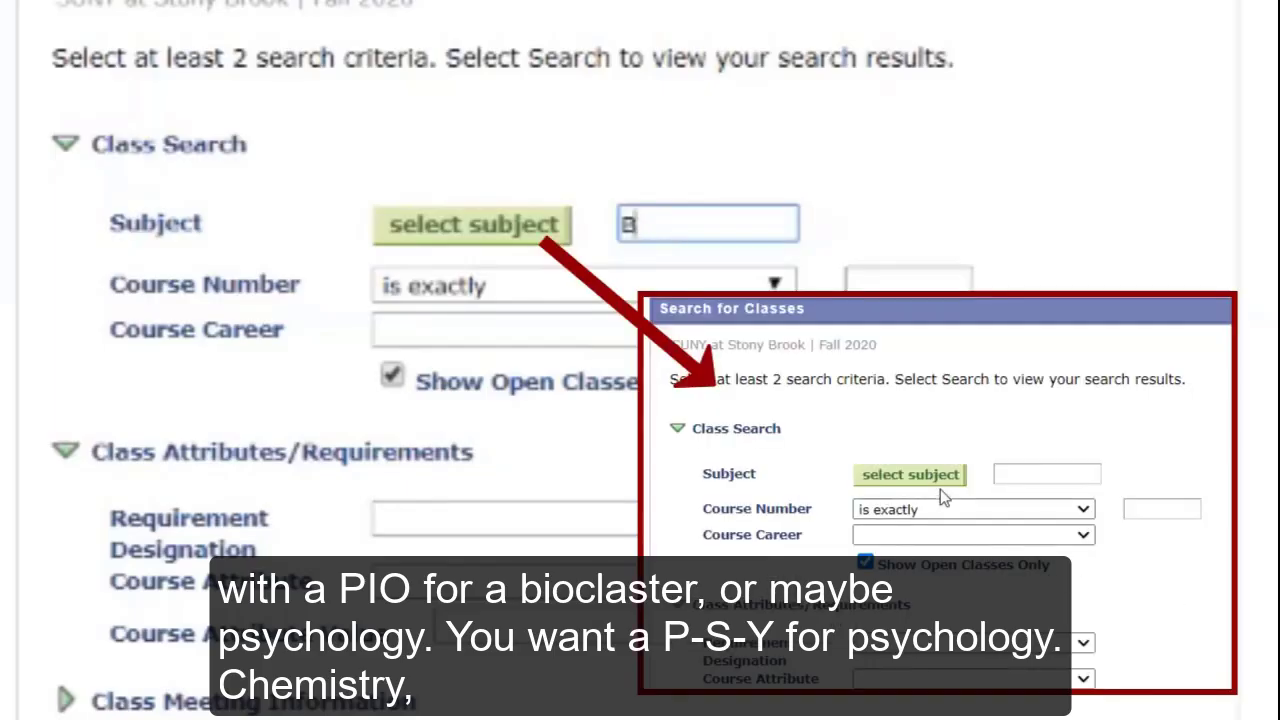
{"action": "type", "text": "PSY"}
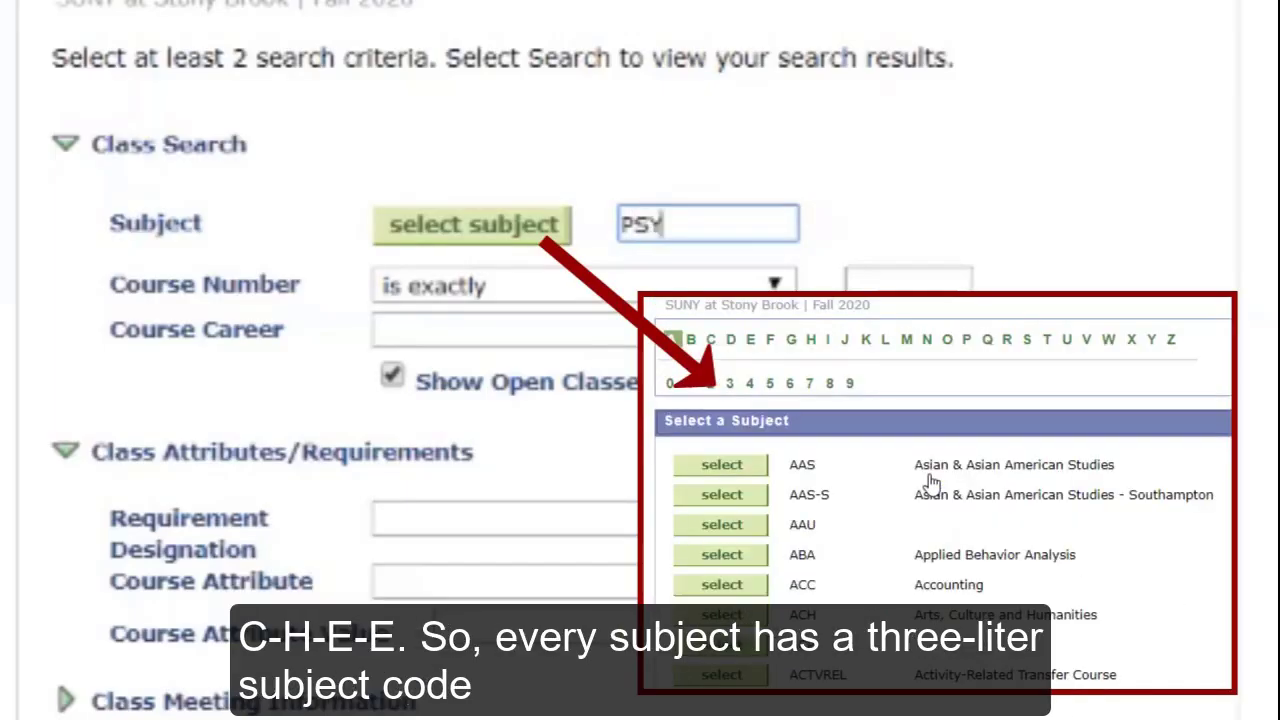
{"action": "key", "text": "BackSpace"}
{"action": "key", "text": "BackSpace"}
{"action": "key", "text": "BackSpace"}
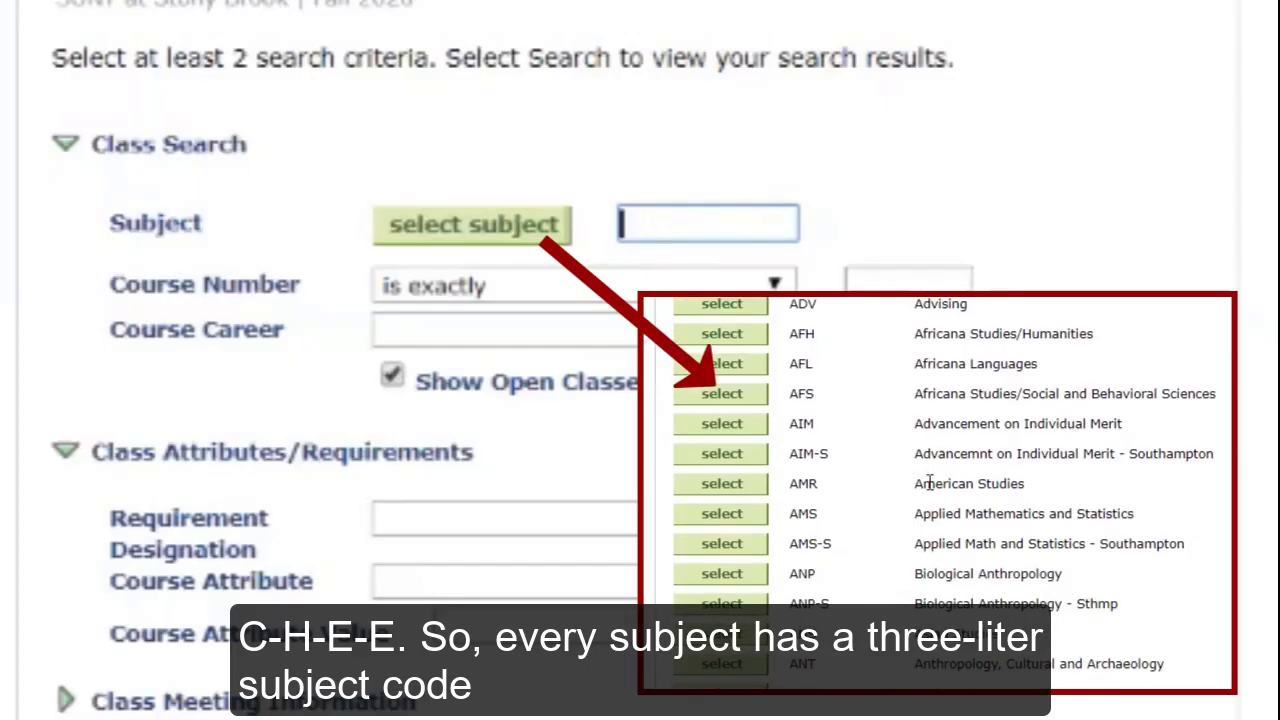
{"action": "type", "text": "CHE"}
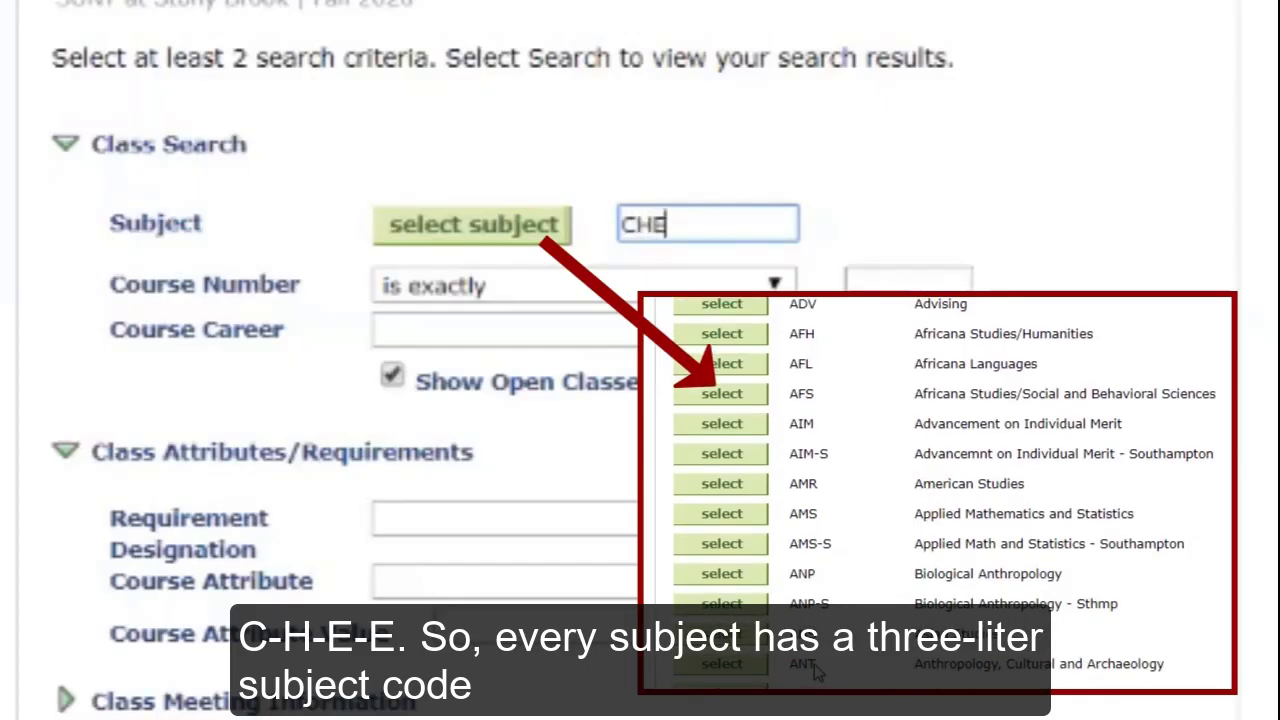
{"action": "left_click_drag", "start_coordinate": [797, 666], "coordinate": [790, 669]}
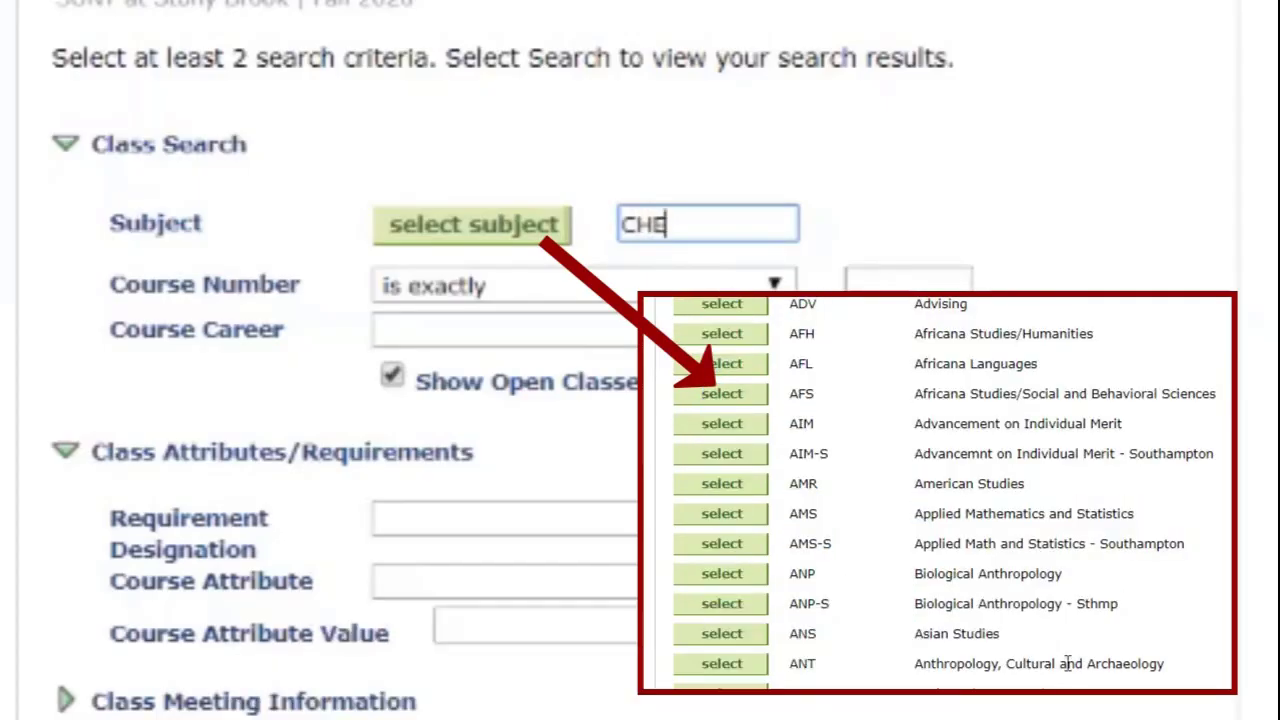
{"action": "key", "text": "BackSpace"}
{"action": "key", "text": "BackSpace"}
{"action": "key", "text": "BackSpace"}
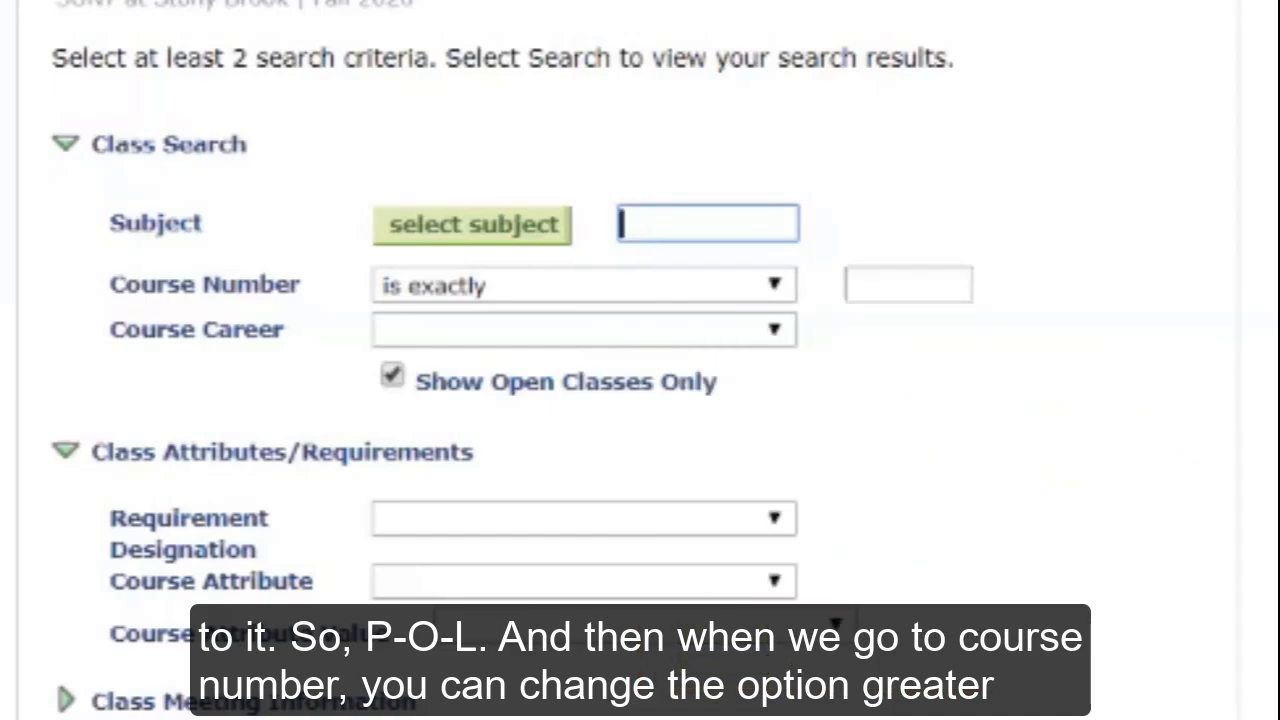
Set the search criteria to subject POL with a course number that is exactly 328.
{"action": "type", "text": "POL"}
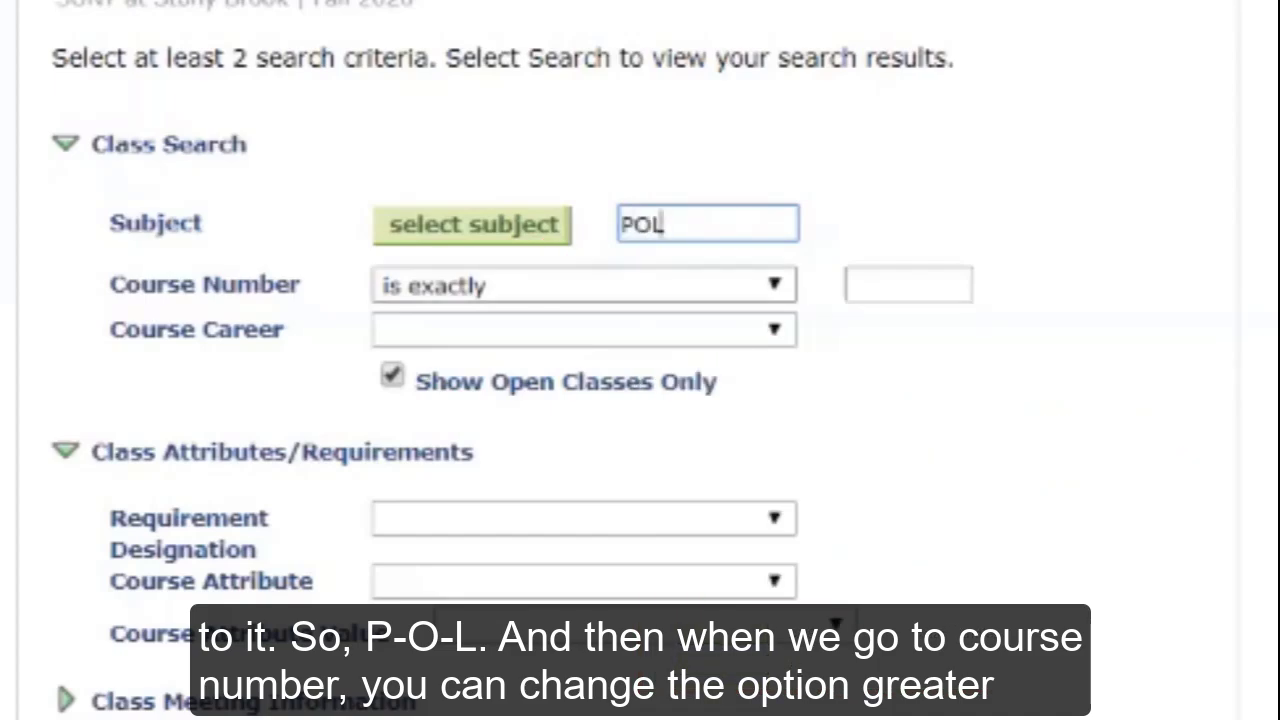
{"action": "left_click", "coordinate": [584, 285]}
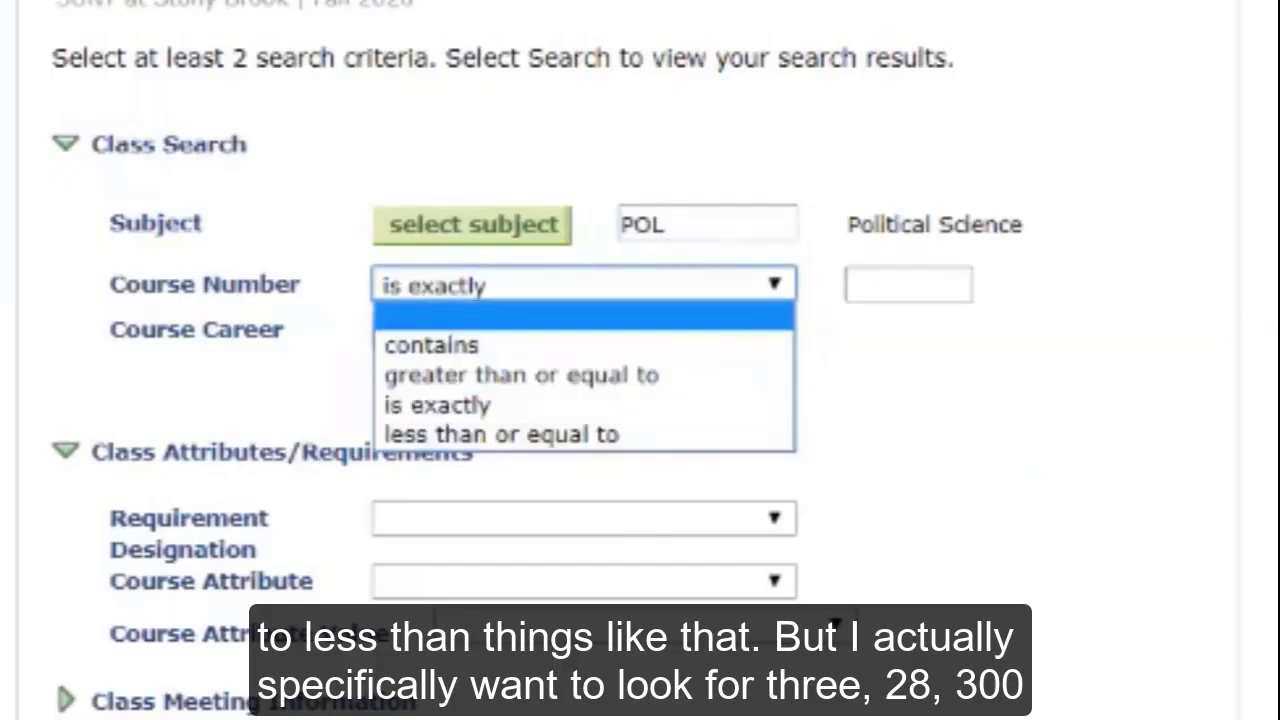
{"action": "left_click", "coordinate": [584, 285]}
{"action": "left_click", "coordinate": [909, 285]}
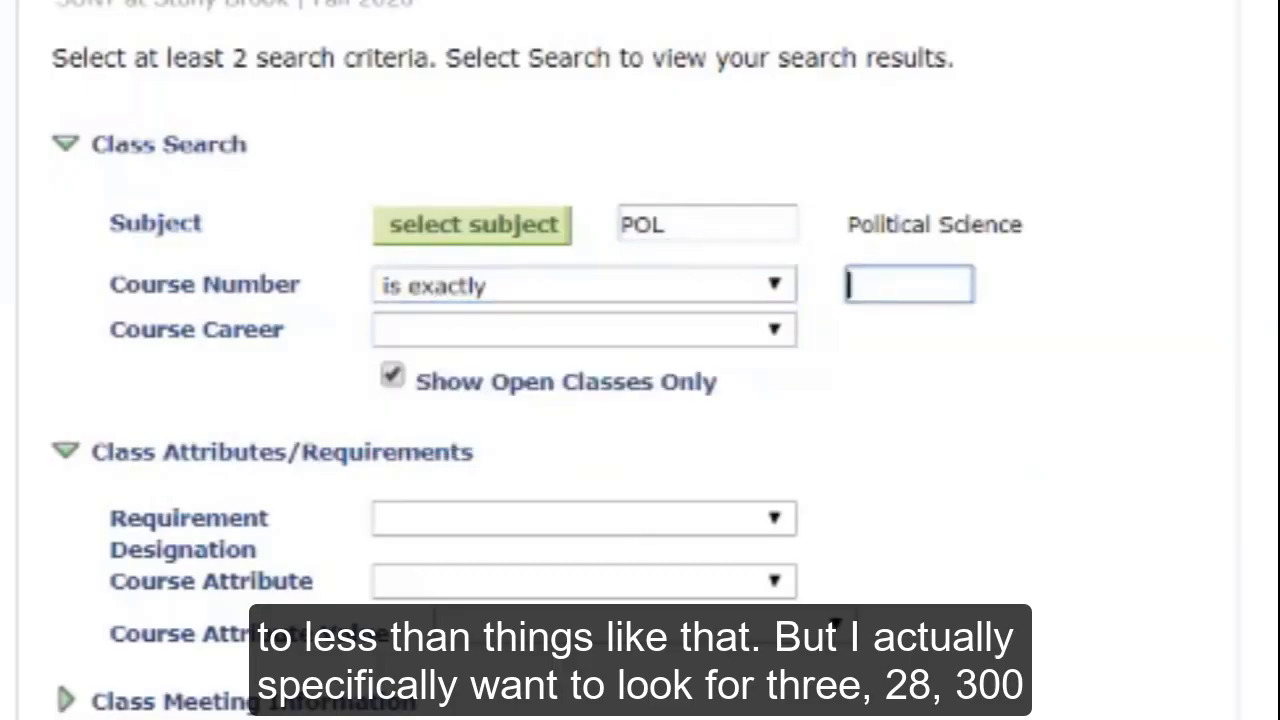
{"action": "type", "text": "328"}
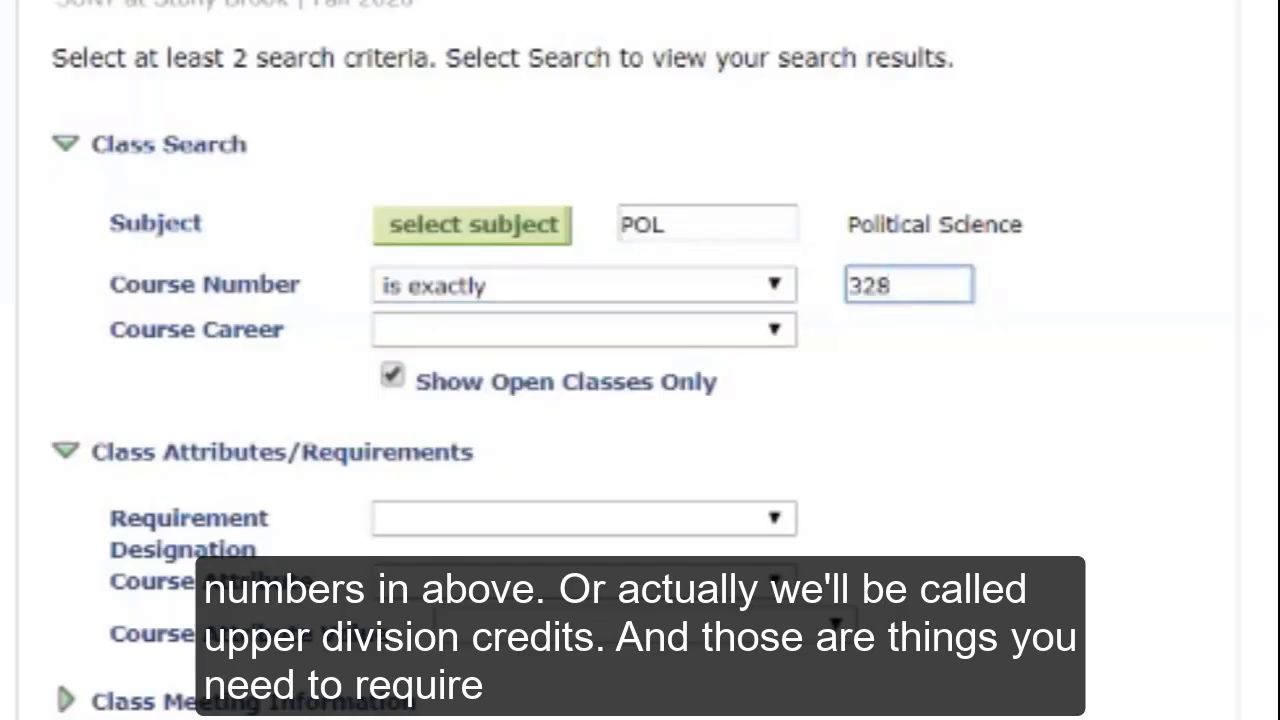
{"action": "scroll", "coordinate": [640, 360], "scroll_direction": "down", "scroll_amount": 2}
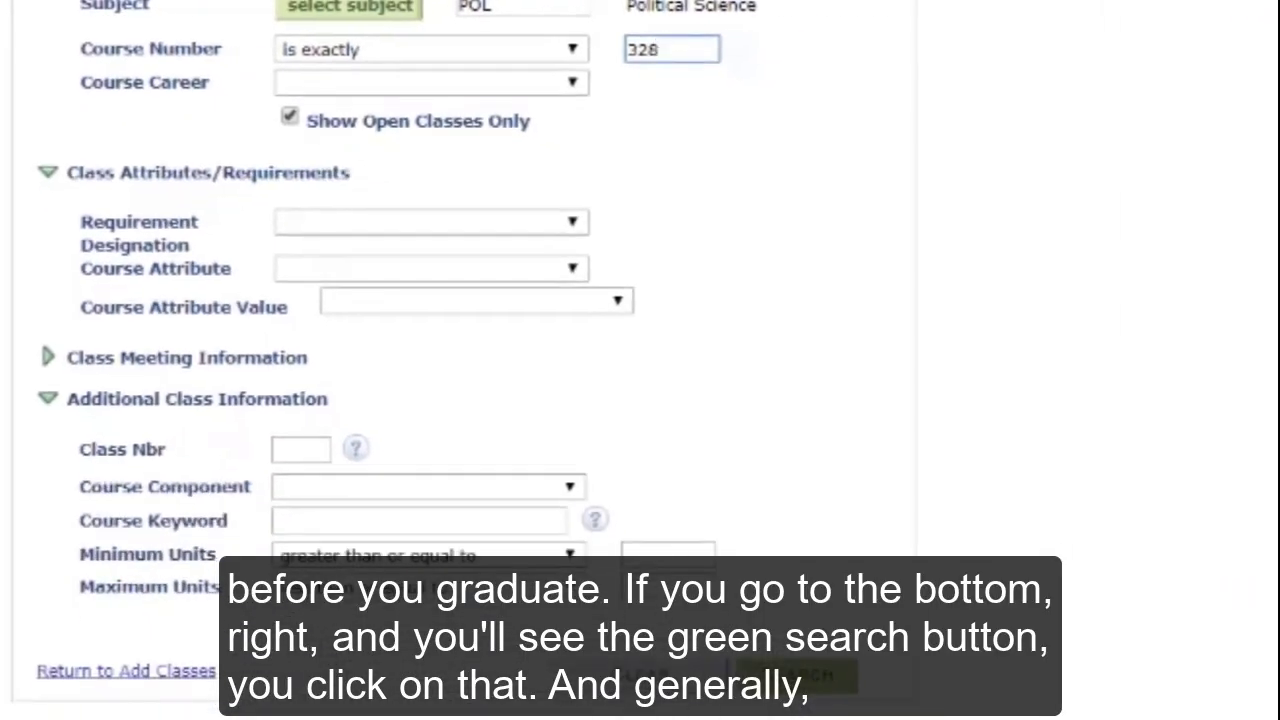
Run the class search, check the POL 328 section's days, room, meeting dates and status, and select that section.
{"action": "left_click", "coordinate": [797, 676]}
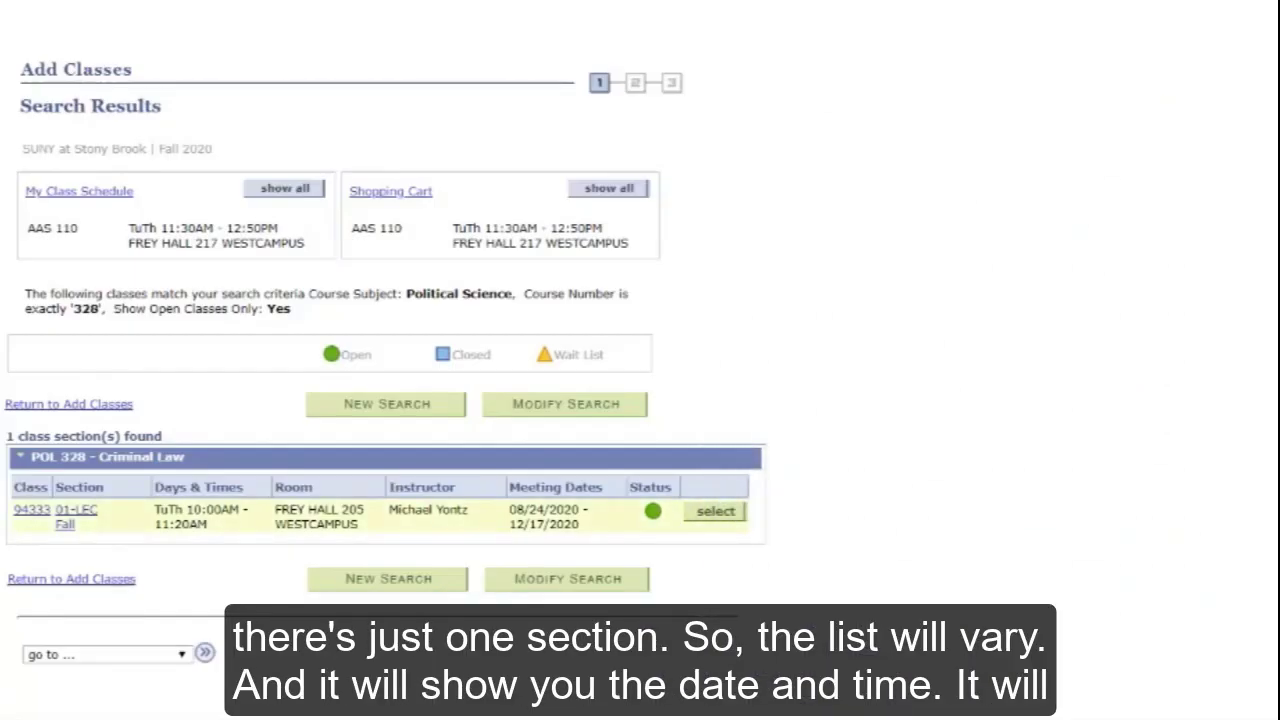
{"action": "left_click_drag", "start_coordinate": [155, 510], "coordinate": [738, 514]}
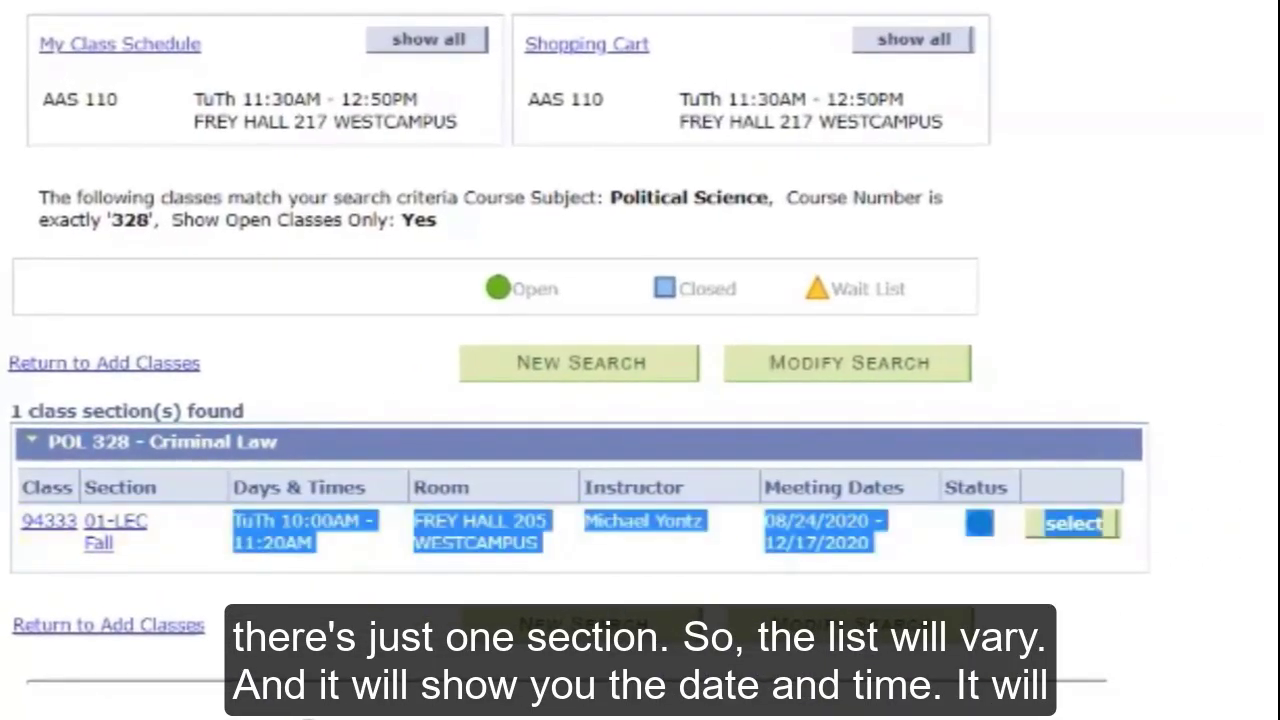
{"action": "left_click_drag", "start_coordinate": [738, 560], "coordinate": [1000, 548]}
{"action": "left_click", "coordinate": [980, 543]}
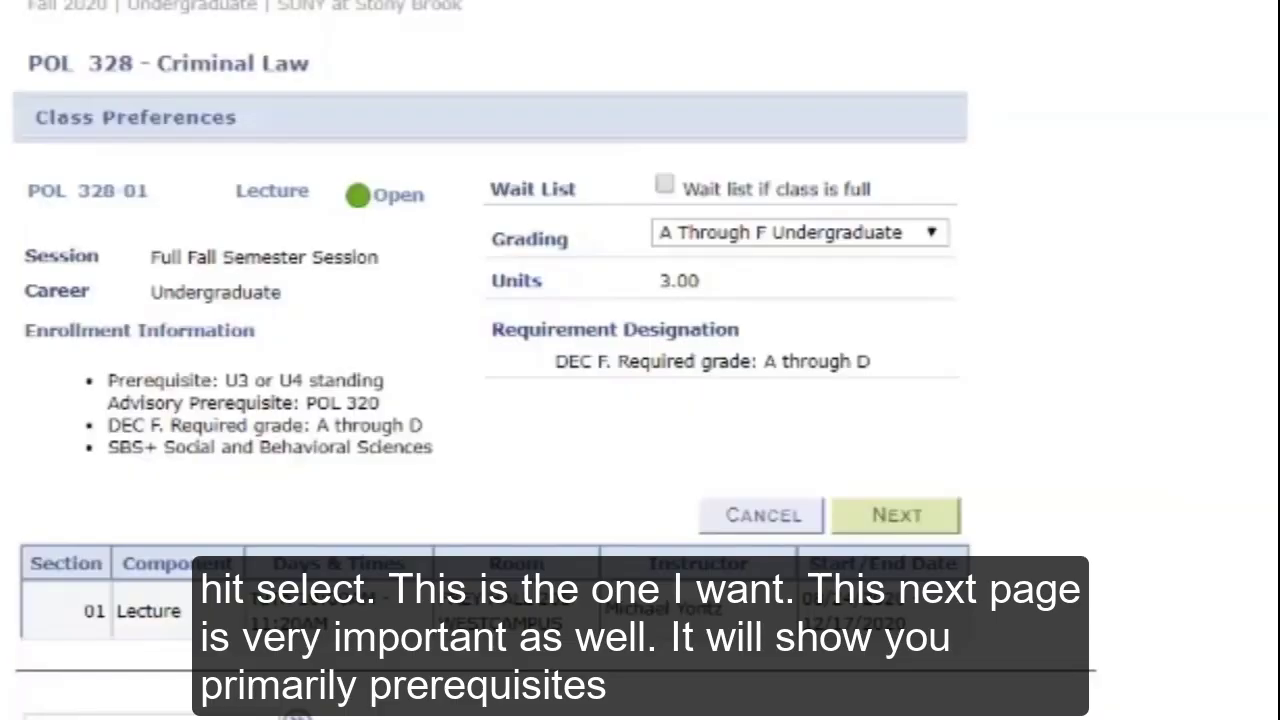
Review the enrollment information for POL 328, covering the prerequisite, the advisory prerequisite and the curriculum category it fulfills.
{"action": "left_click_drag", "start_coordinate": [107, 380], "coordinate": [214, 380]}
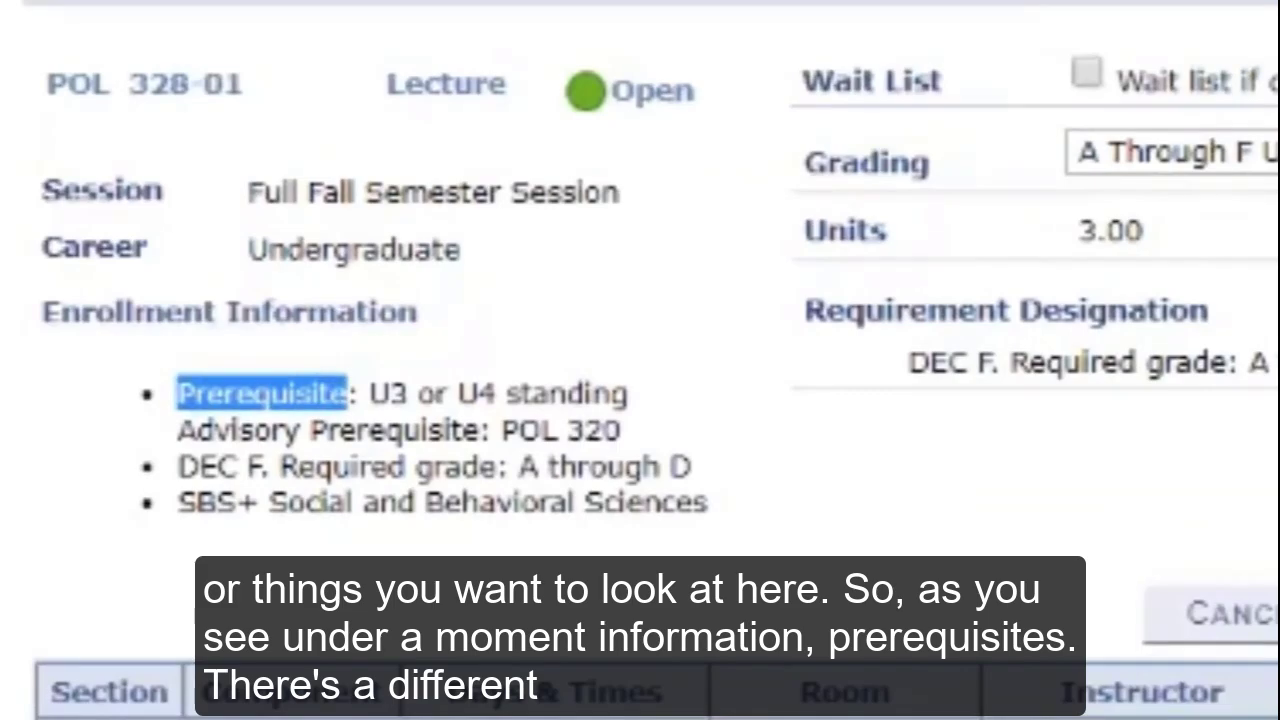
{"action": "left_click", "coordinate": [350, 395]}
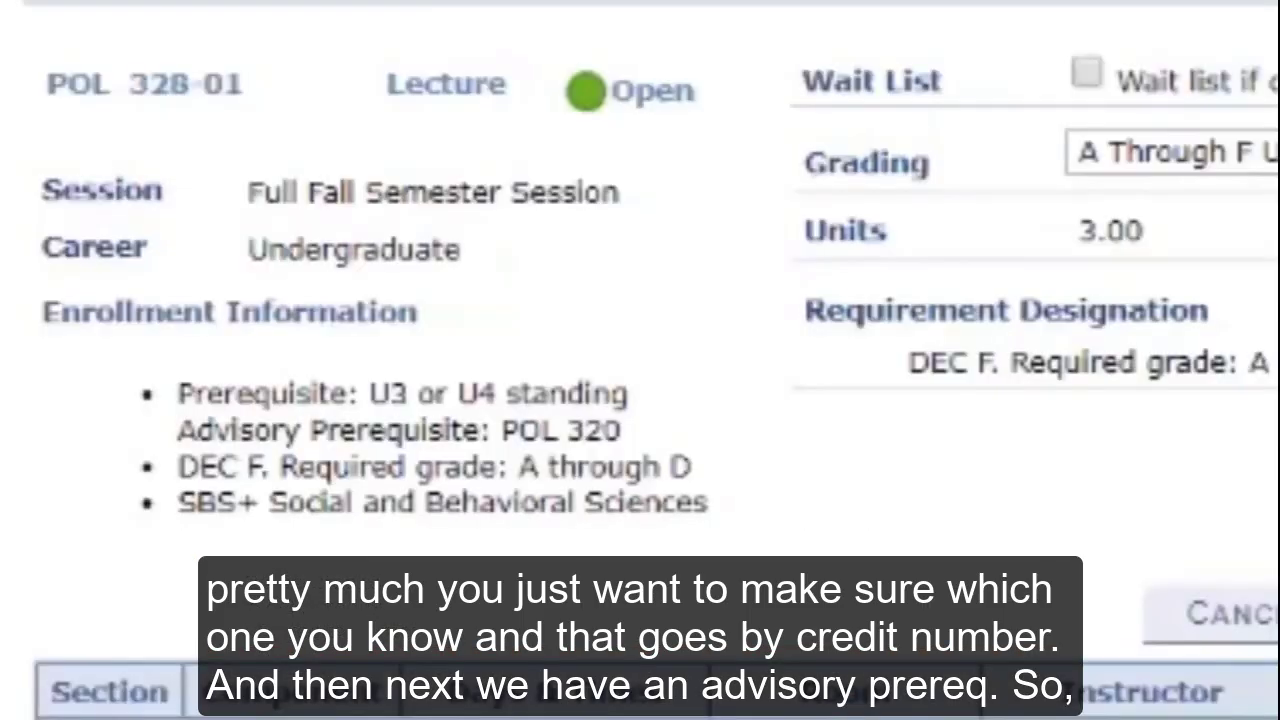
{"action": "left_click_drag", "start_coordinate": [177, 430], "coordinate": [621, 430]}
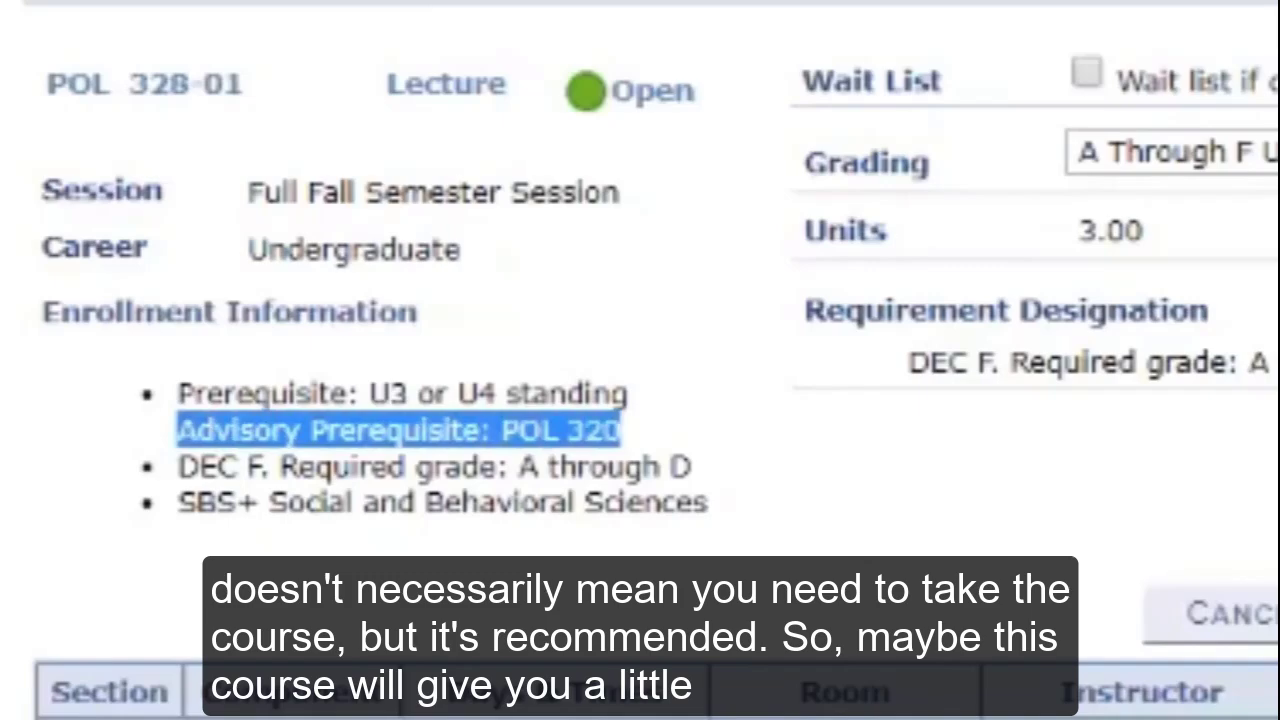
{"action": "left_click", "coordinate": [621, 430]}
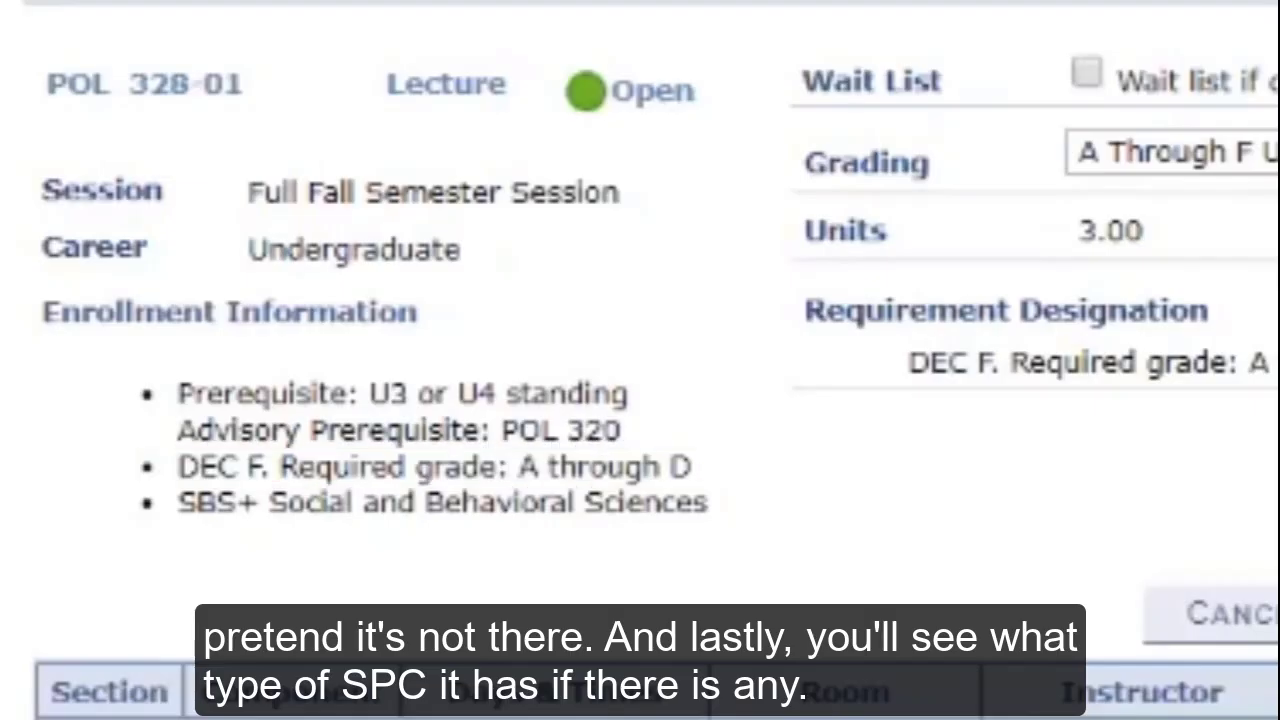
{"action": "left_click_drag", "start_coordinate": [178, 502], "coordinate": [708, 502]}
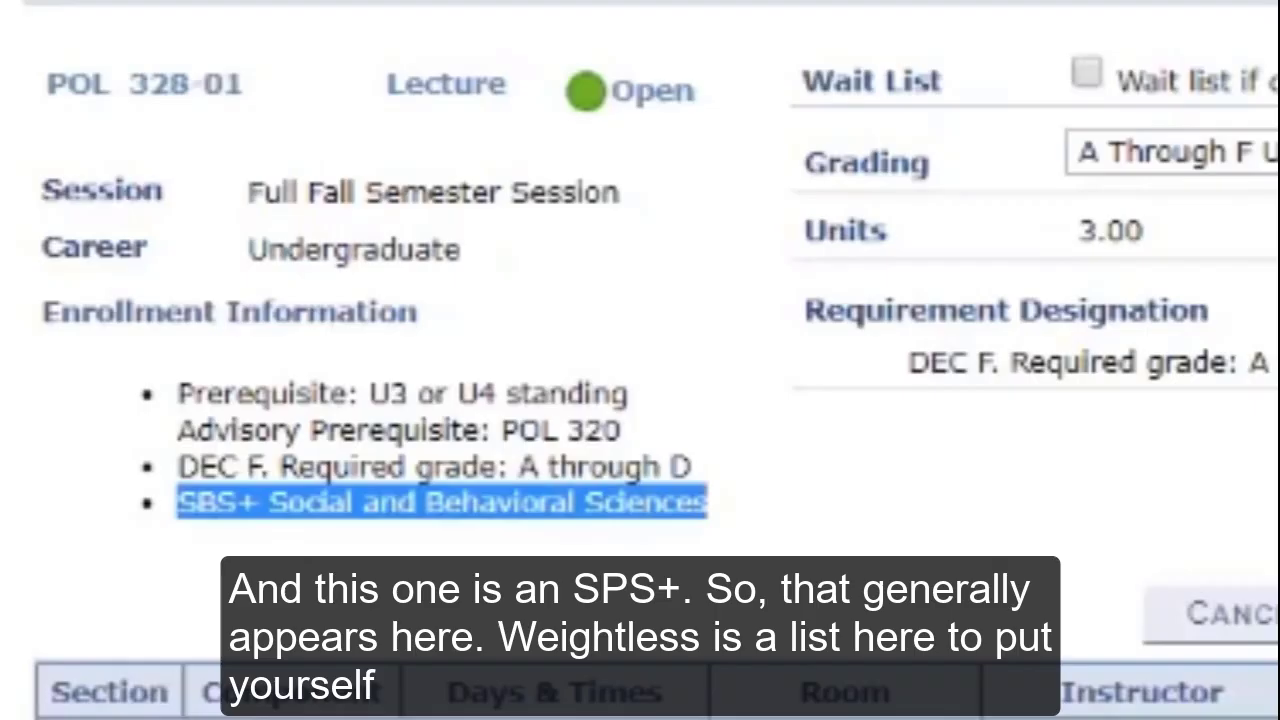
{"action": "left_click", "coordinate": [712, 504]}
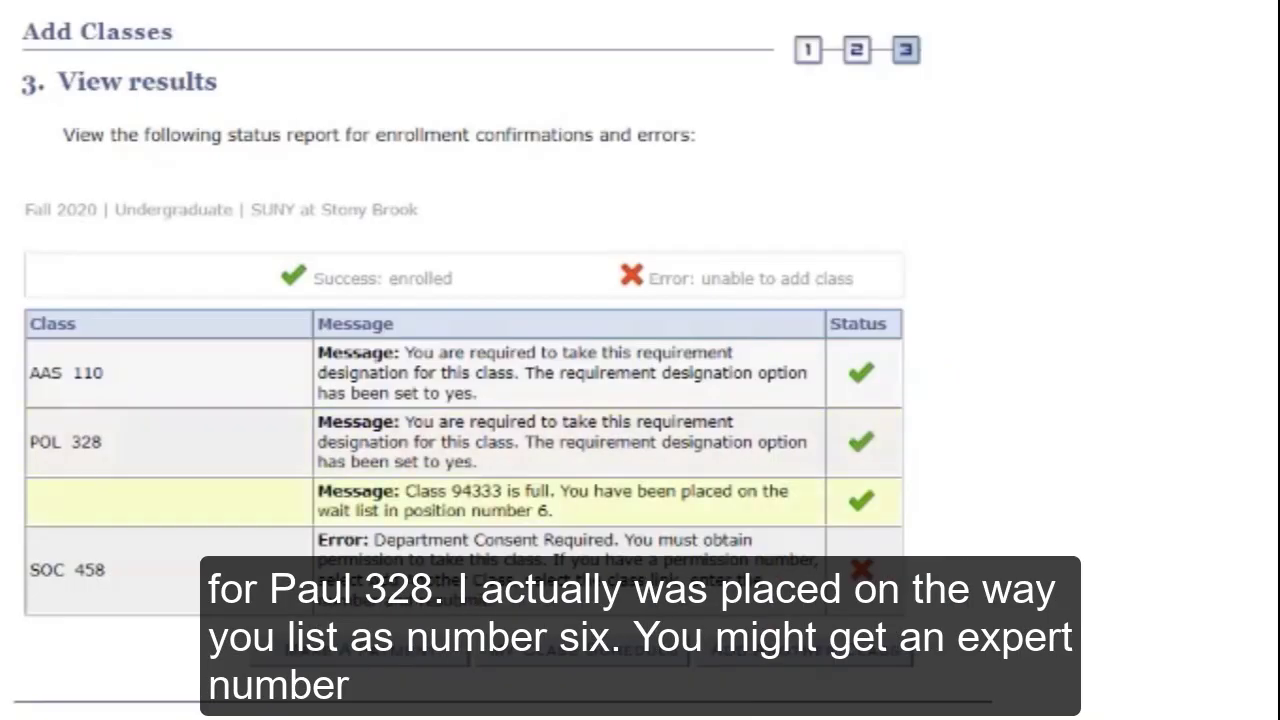
Read the wait list message for POL 328 in the enrollment status report.
{"action": "left_click_drag", "start_coordinate": [405, 491], "coordinate": [553, 511]}
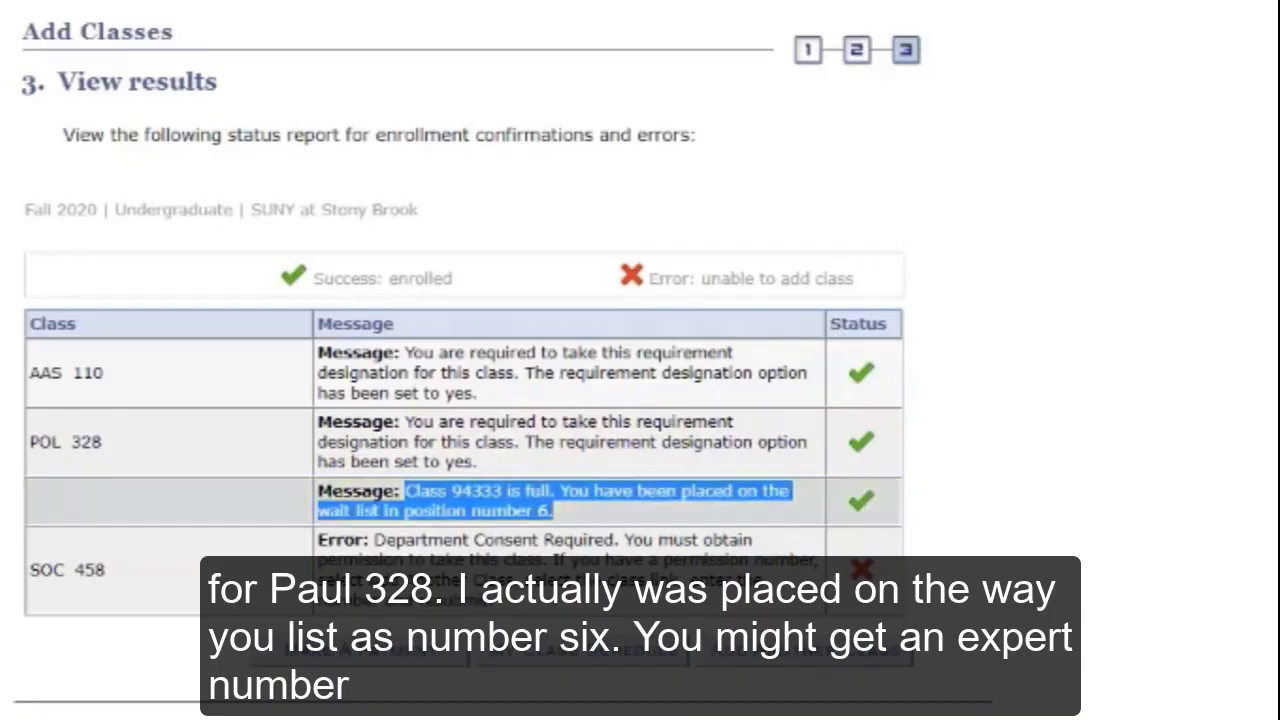
{"action": "left_click", "coordinate": [556, 512]}
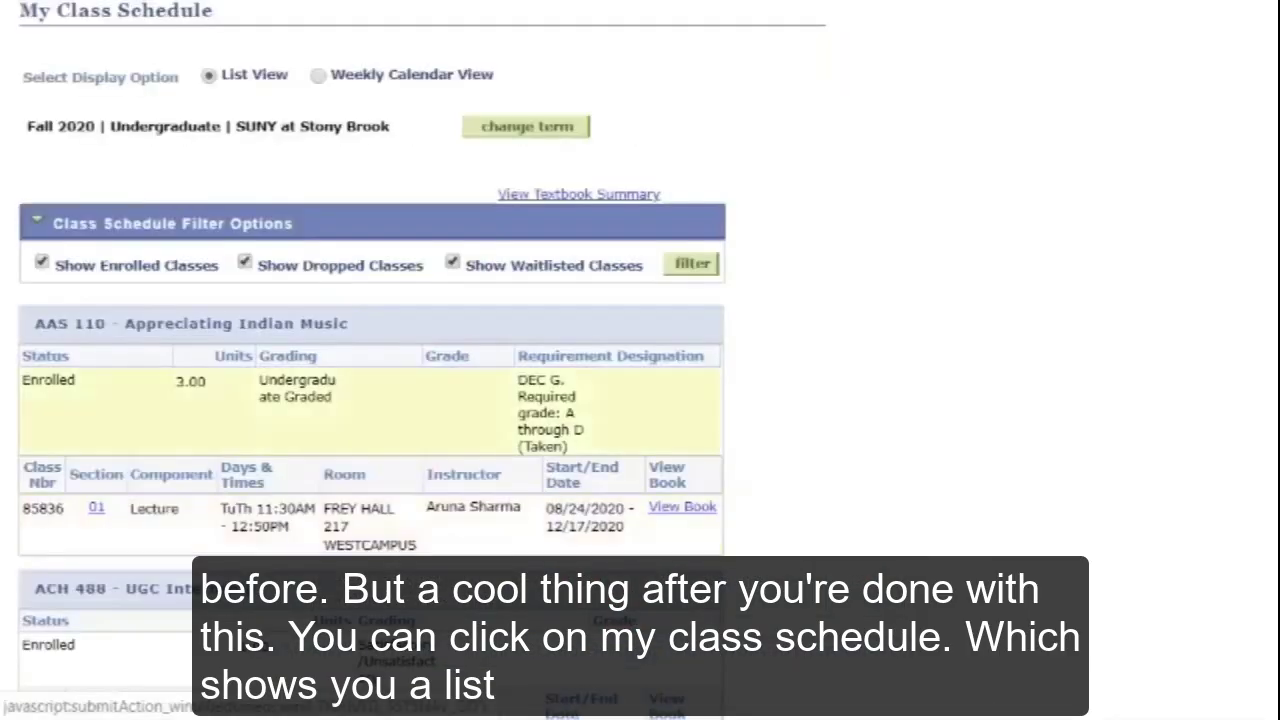
Review the Fall 2020 class schedule list, checking the status of ATM 103 and the status and waitlist position of POL 328.
{"action": "scroll", "coordinate": [370, 360], "scroll_direction": "down", "scroll_amount": 3}
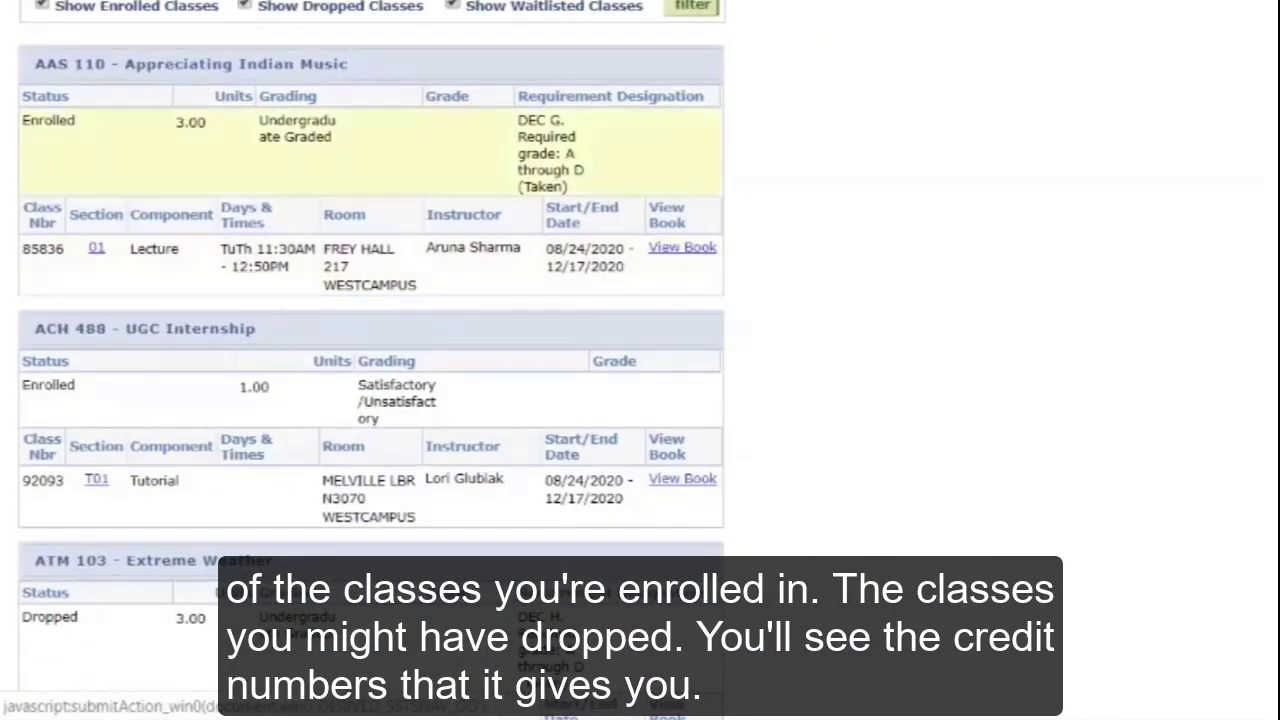
{"action": "scroll", "coordinate": [370, 360], "scroll_direction": "down", "scroll_amount": 2}
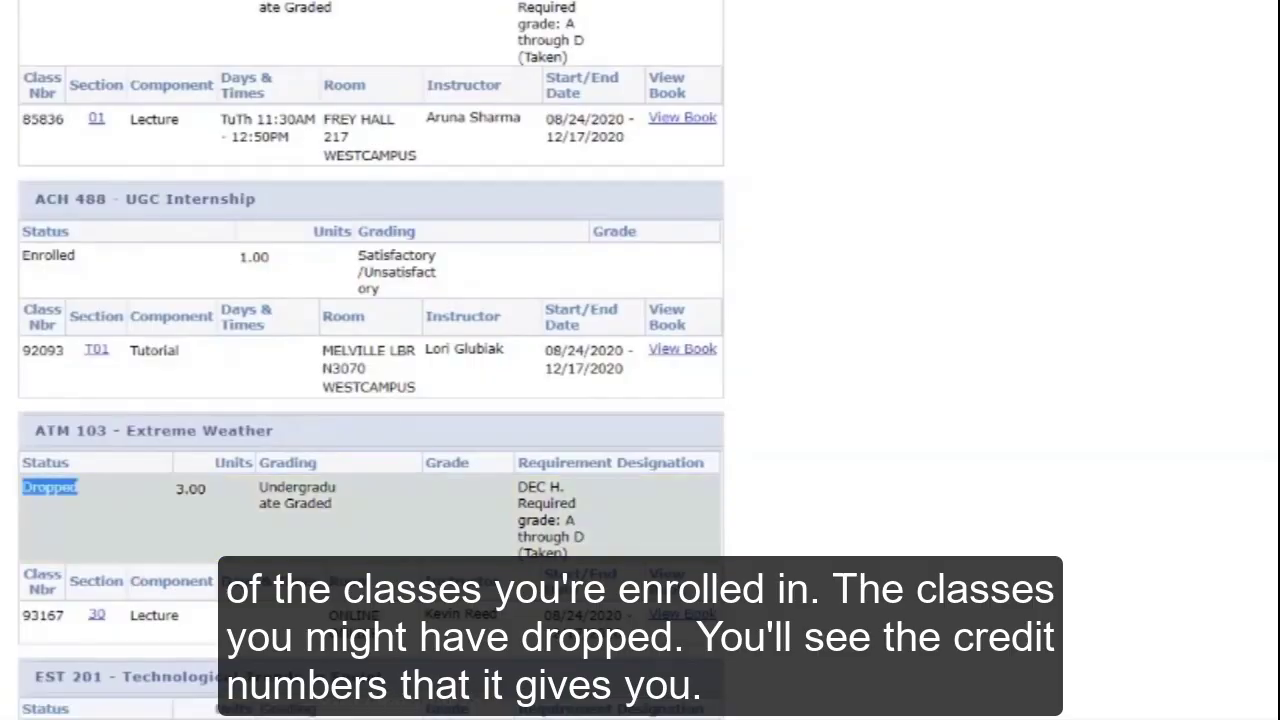
{"action": "scroll", "coordinate": [370, 360], "scroll_direction": "up", "scroll_amount": 2}
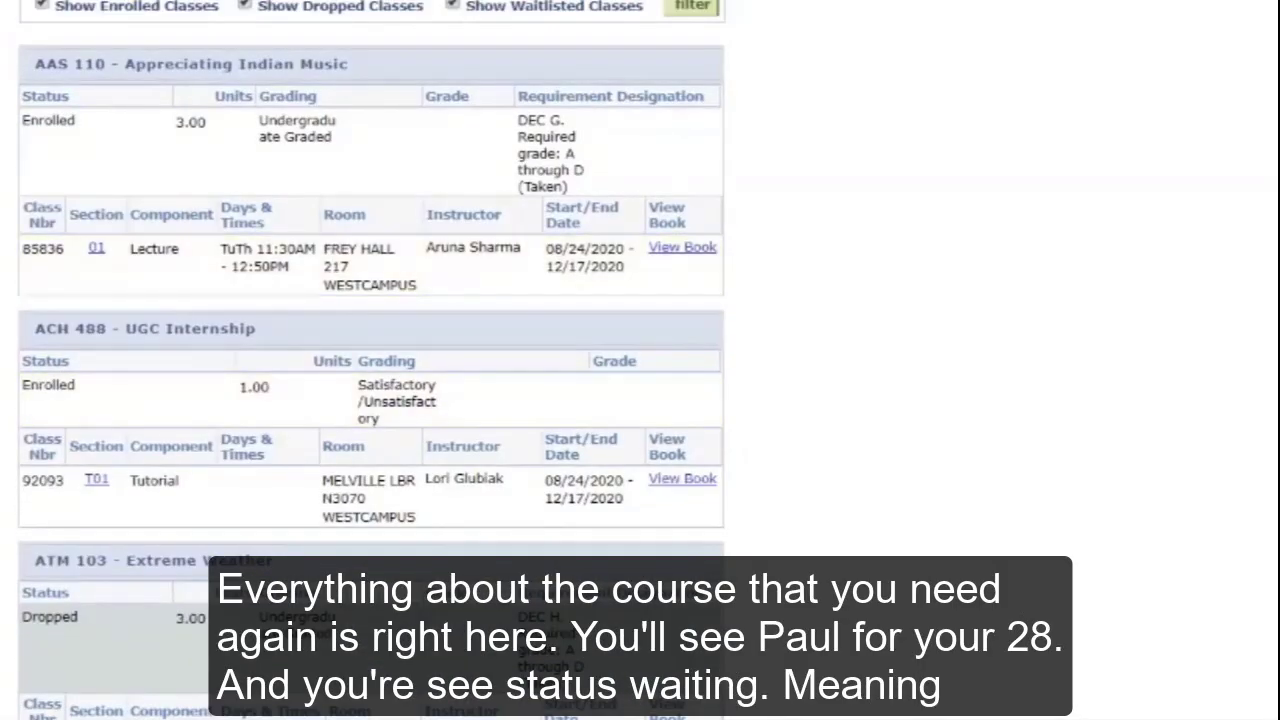
{"action": "scroll", "coordinate": [370, 360], "scroll_direction": "down", "scroll_amount": 10}
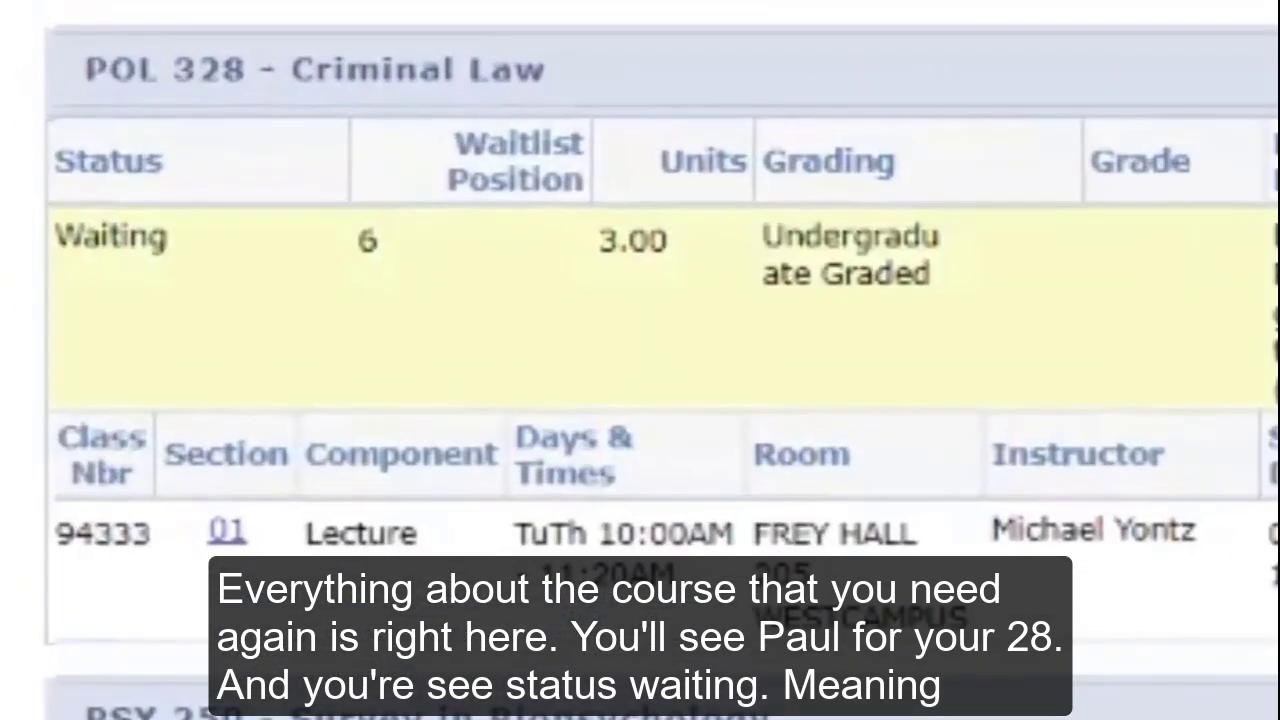
{"action": "left_click_drag", "start_coordinate": [55, 236], "coordinate": [166, 238]}
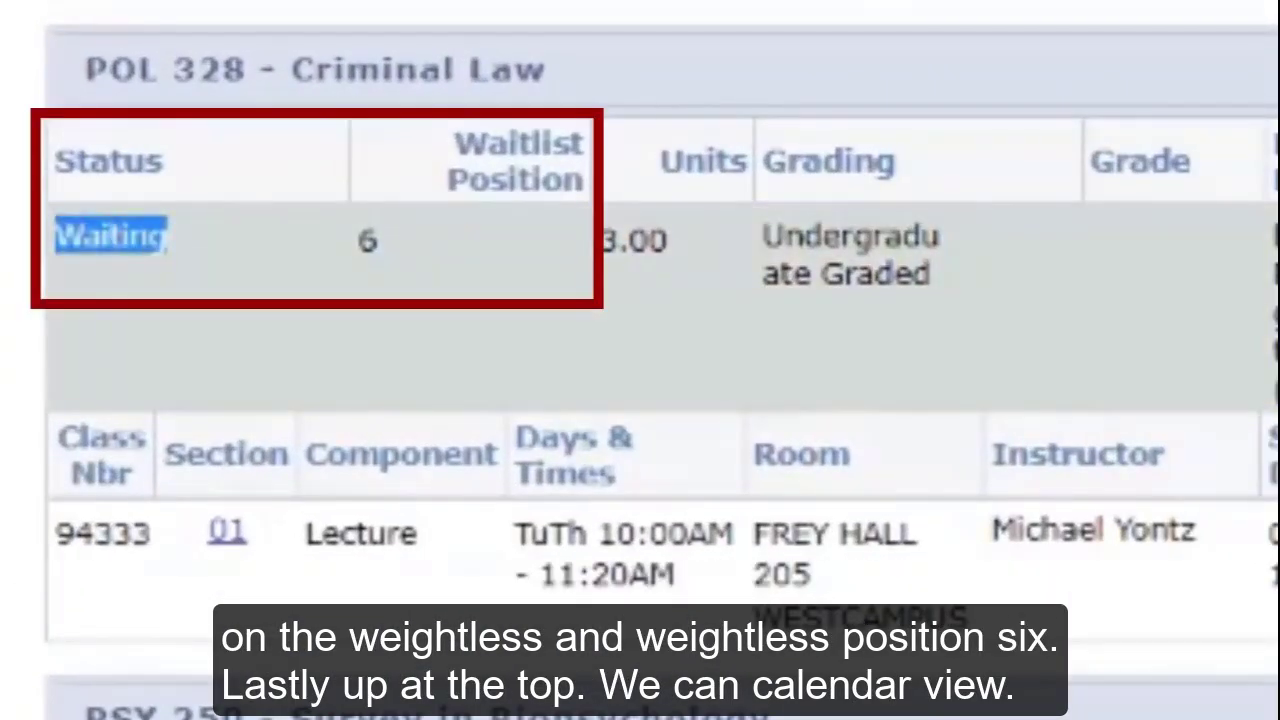
{"action": "left_click", "coordinate": [24, 250]}
Switch the class schedule to Weekly Calendar View and review the week's classes, including those without meeting information.
{"action": "scroll", "coordinate": [660, 360], "scroll_direction": "up", "scroll_amount": 10}
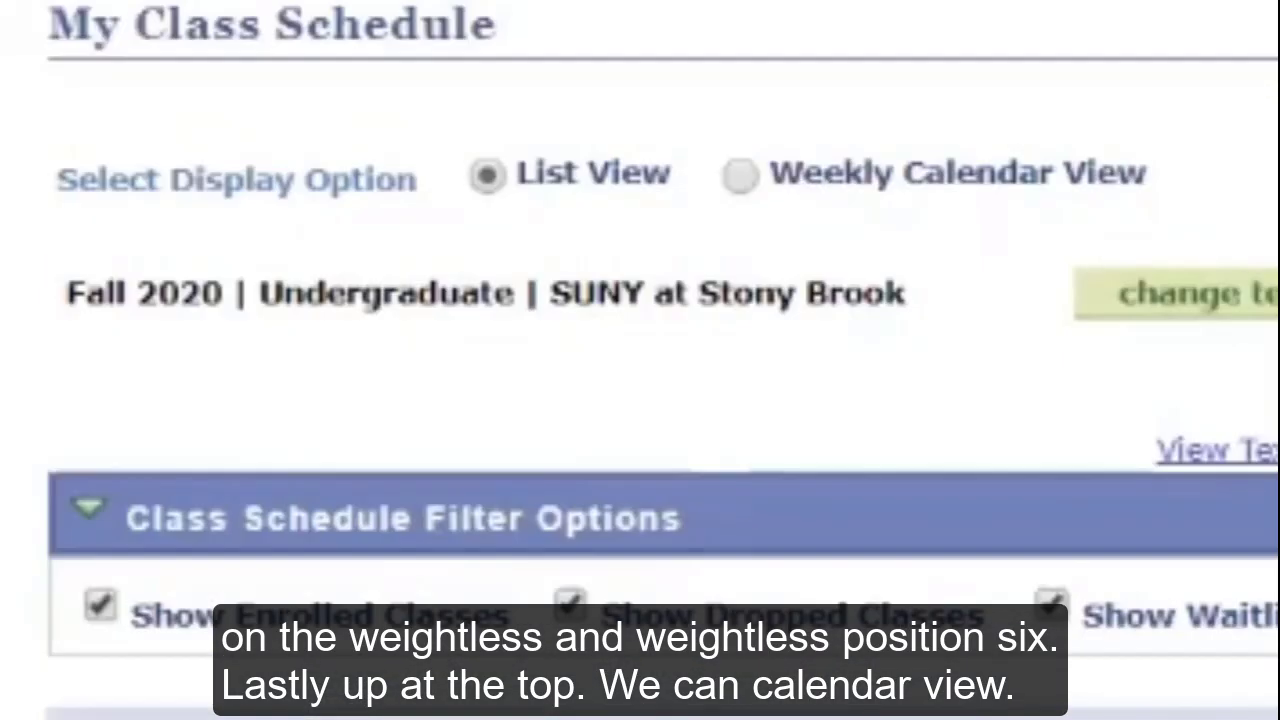
{"action": "left_click", "coordinate": [740, 176]}
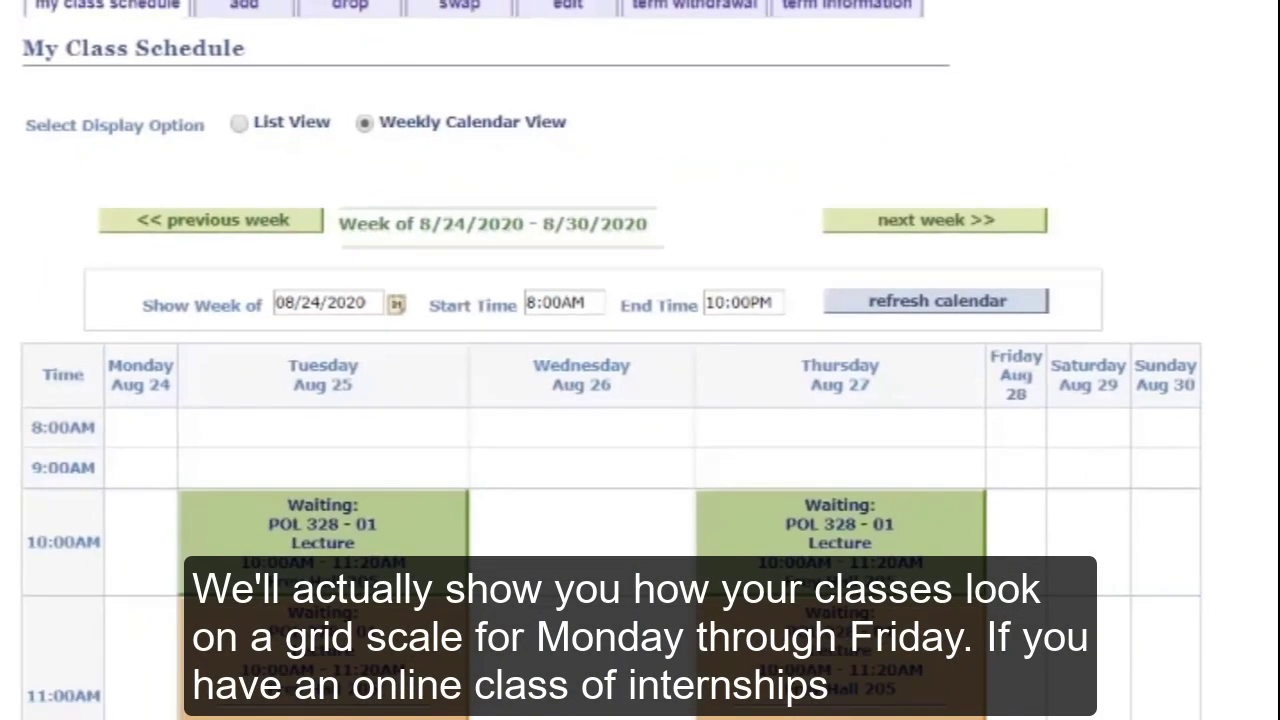
{"action": "scroll", "coordinate": [640, 400], "scroll_direction": "down", "scroll_amount": 3}
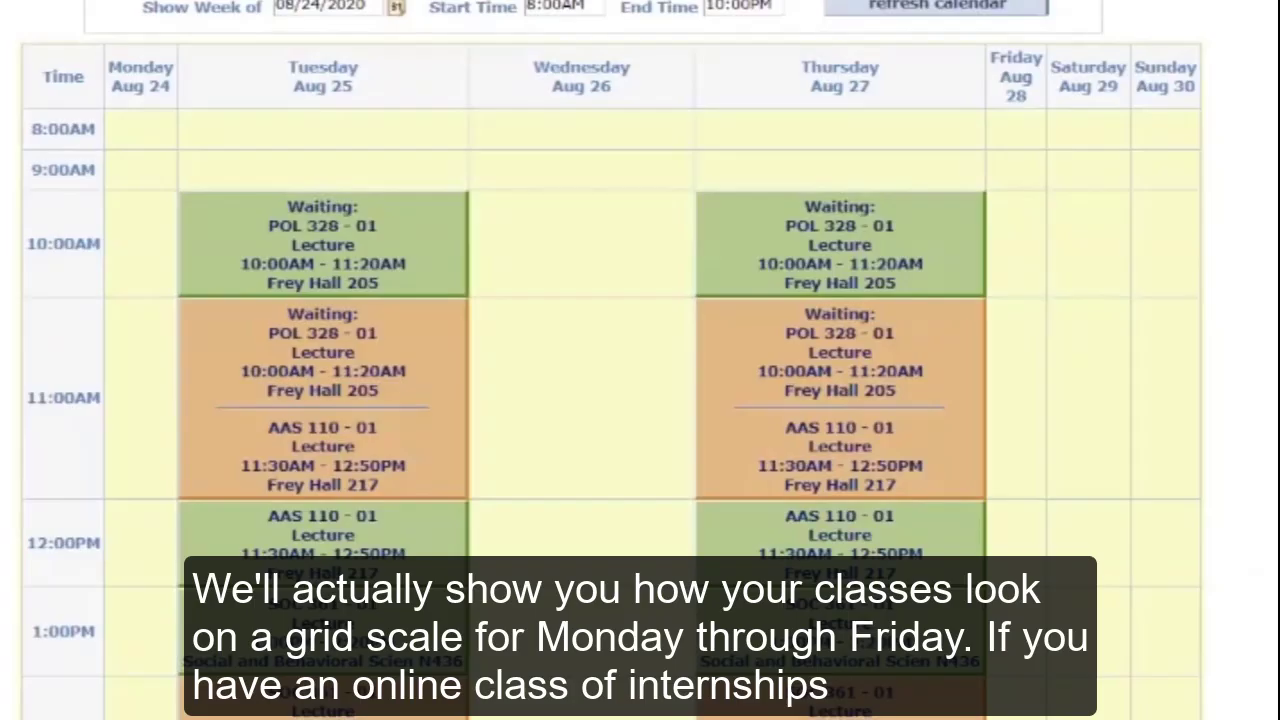
{"action": "scroll", "coordinate": [640, 360], "scroll_direction": "down", "scroll_amount": 6}
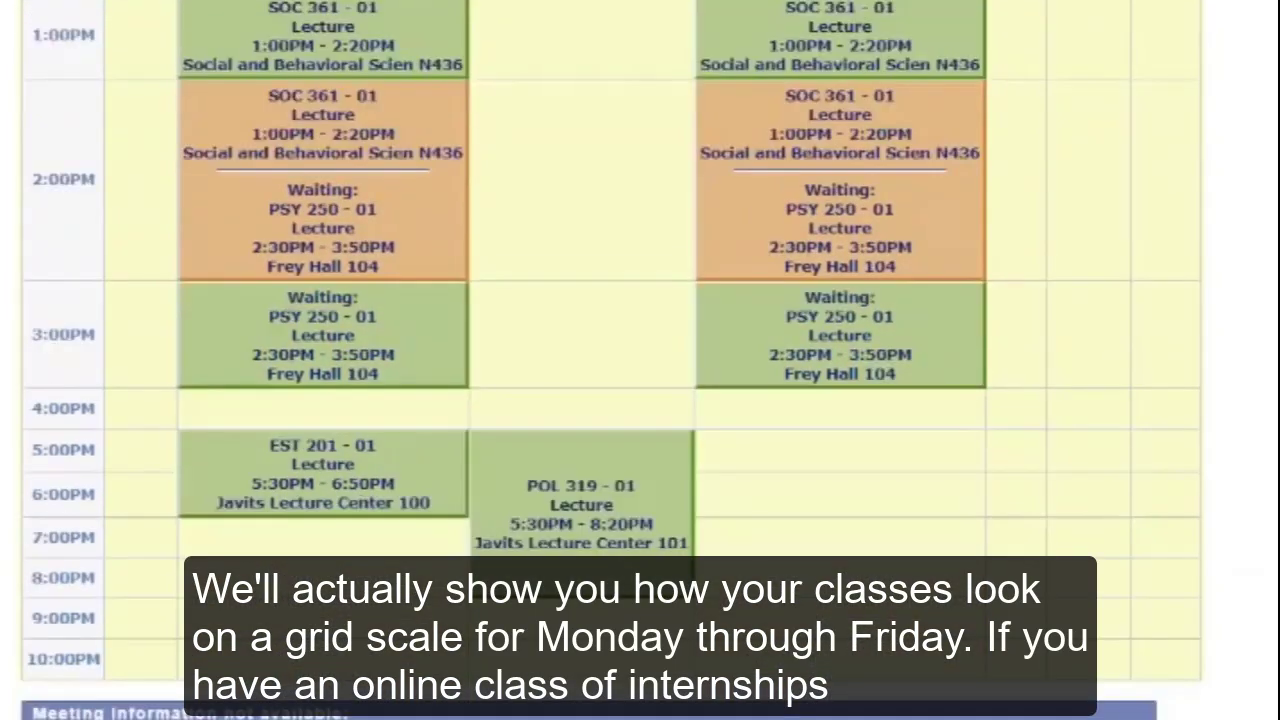
{"action": "scroll", "coordinate": [640, 400], "scroll_direction": "down", "scroll_amount": 2}
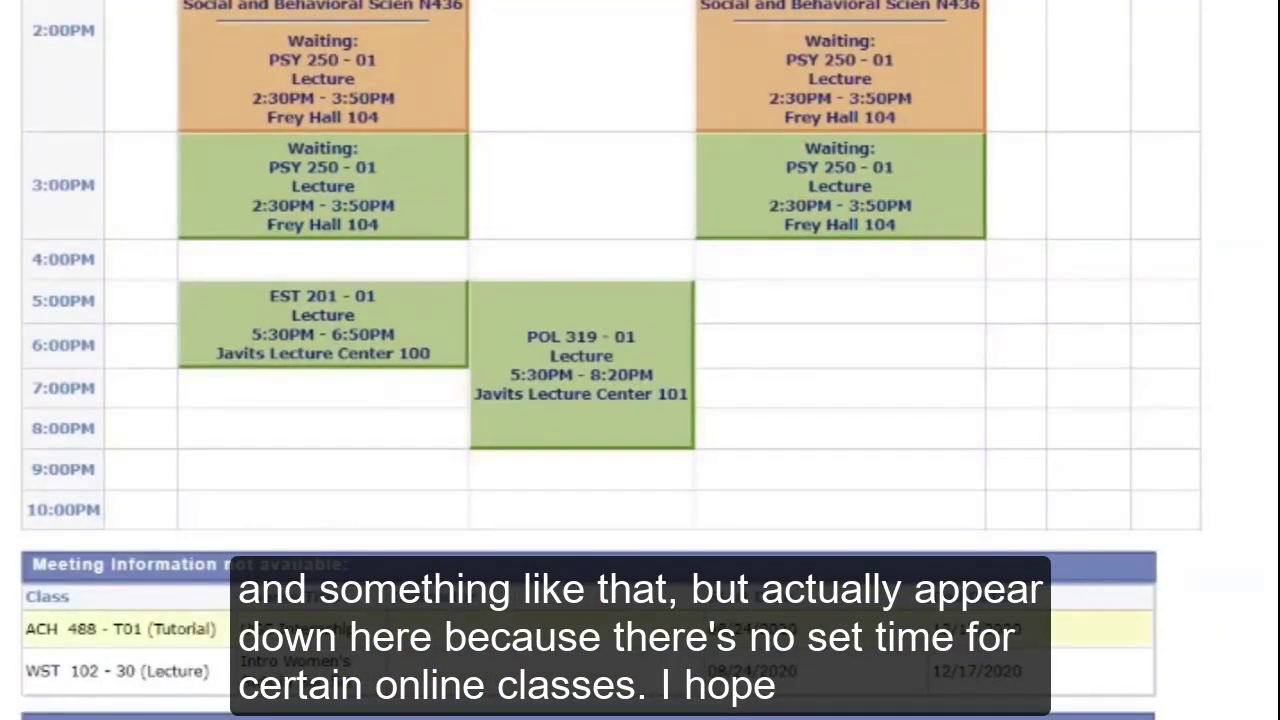
{"action": "left_click_drag", "start_coordinate": [27, 629], "coordinate": [397, 671]}
{"action": "left_click", "coordinate": [440, 540]}
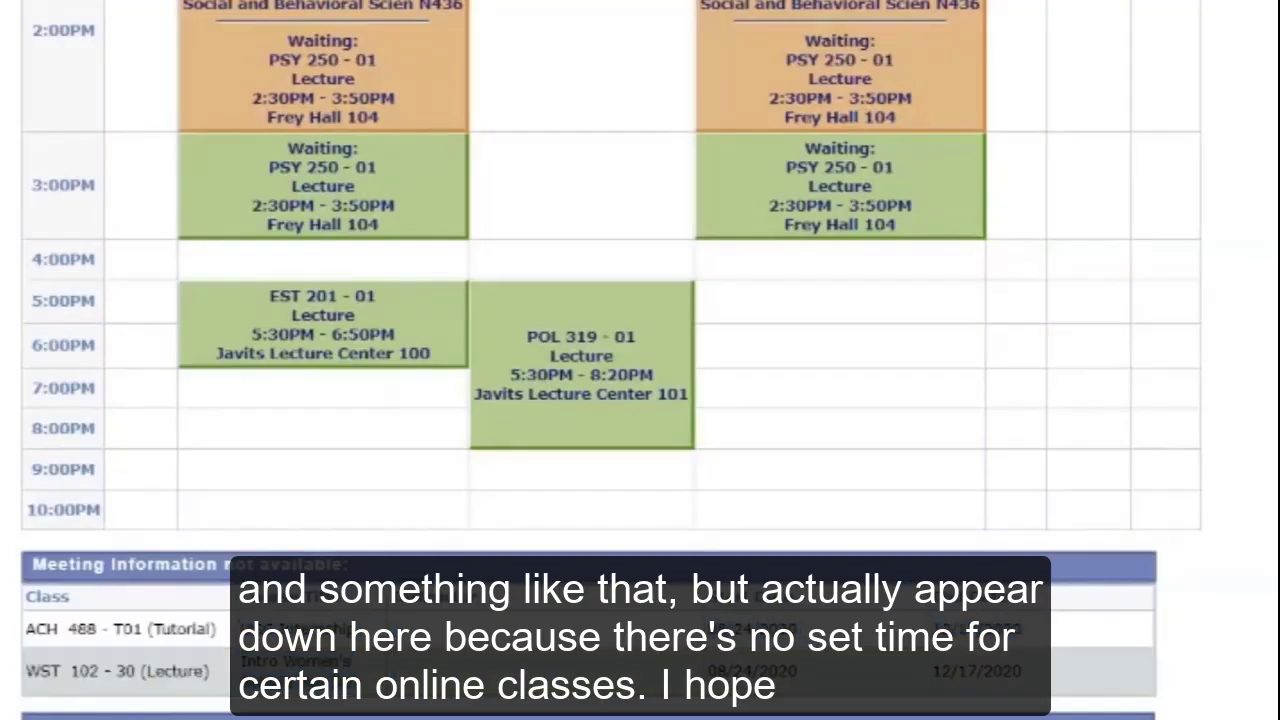
{"action": "scroll", "coordinate": [640, 360], "scroll_direction": "up", "scroll_amount": 6}
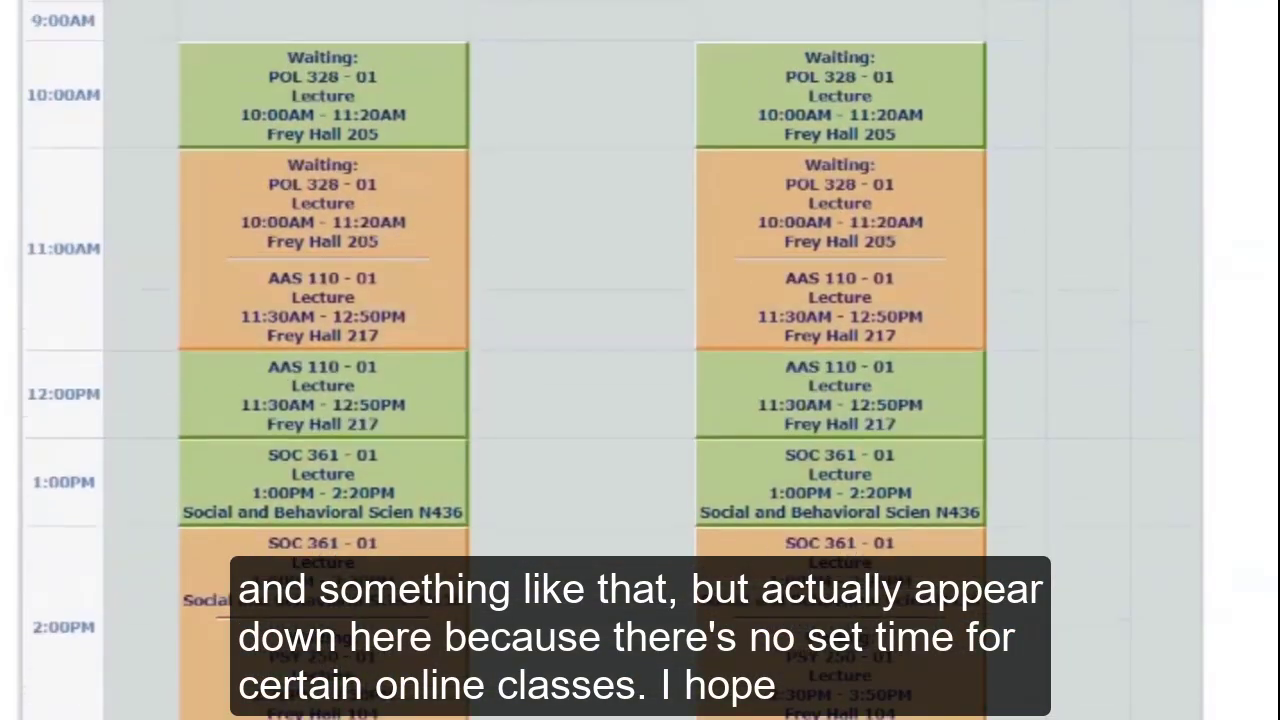
{"action": "scroll", "coordinate": [640, 360], "scroll_direction": "down", "scroll_amount": 3}
{"action": "scroll", "coordinate": [610, 360], "scroll_direction": "up", "scroll_amount": 6}
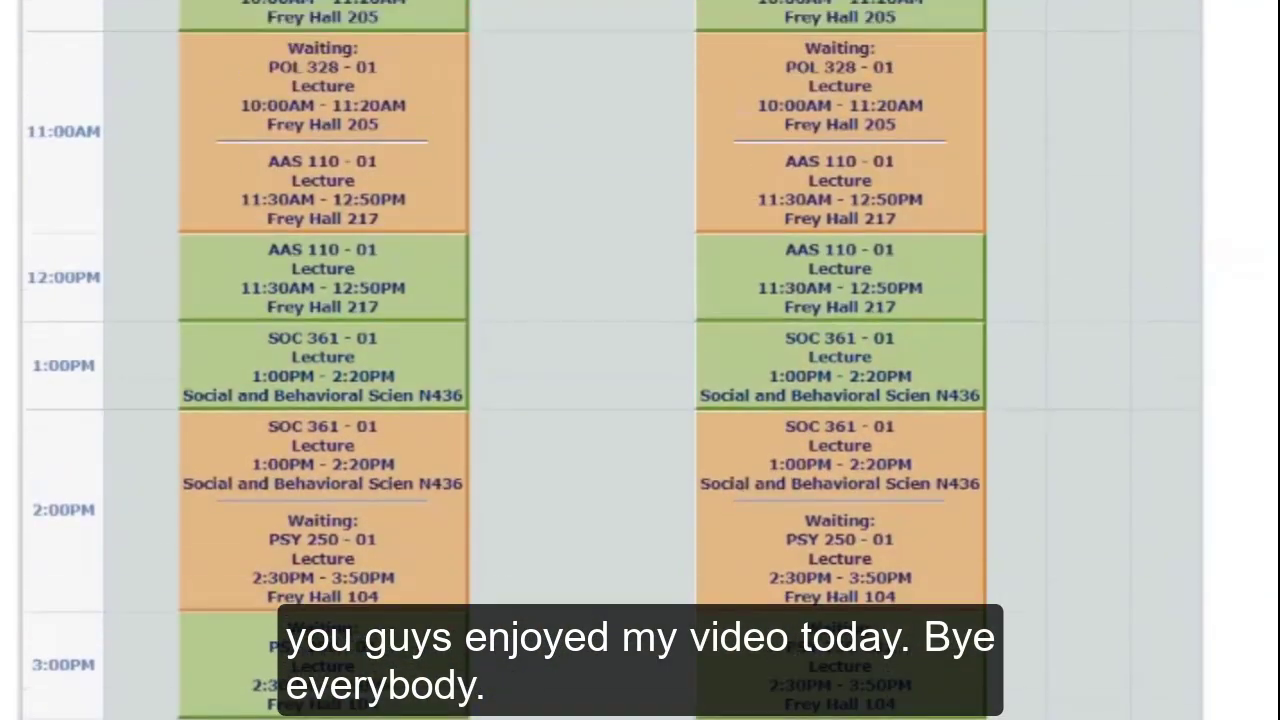